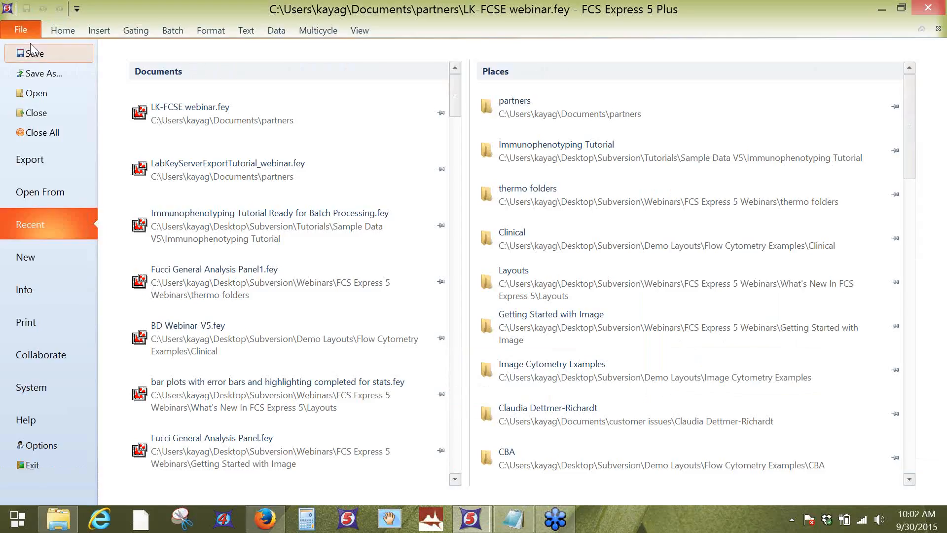
# Step: Open the tutorials help chapter, enter "labkey" as the manual's search term, and close the manual
pyautogui.click(55, 421)
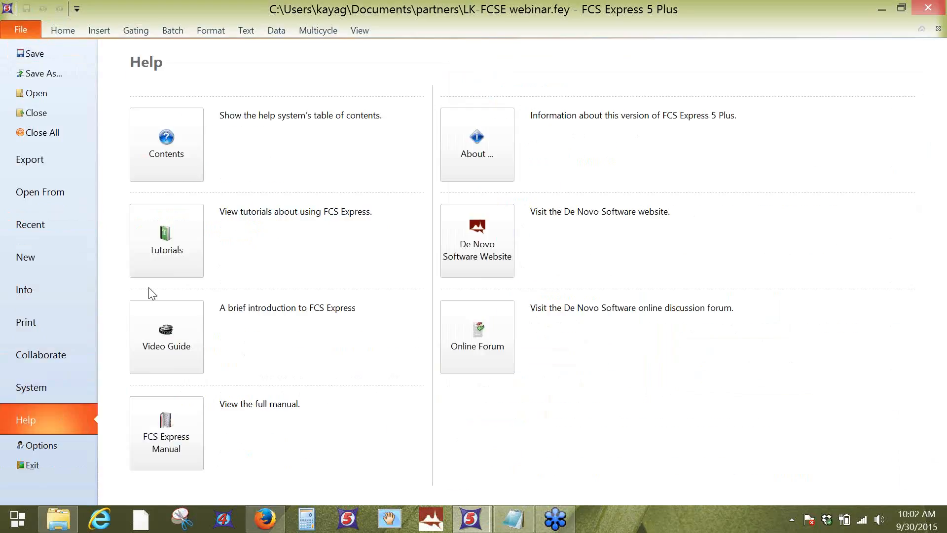
pyautogui.click(176, 273)
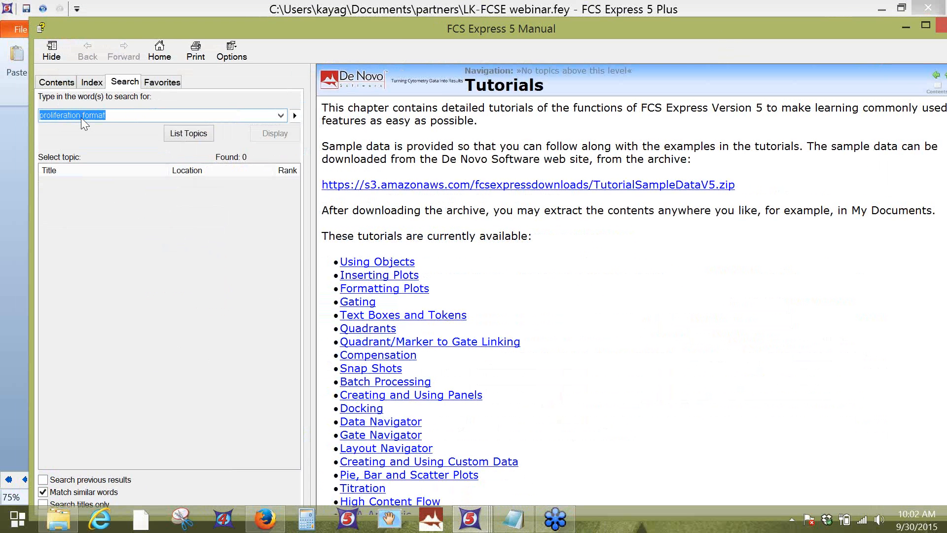
pyautogui.moveTo(123, 114); pyautogui.dragTo(32, 106)
pyautogui.write('labke')
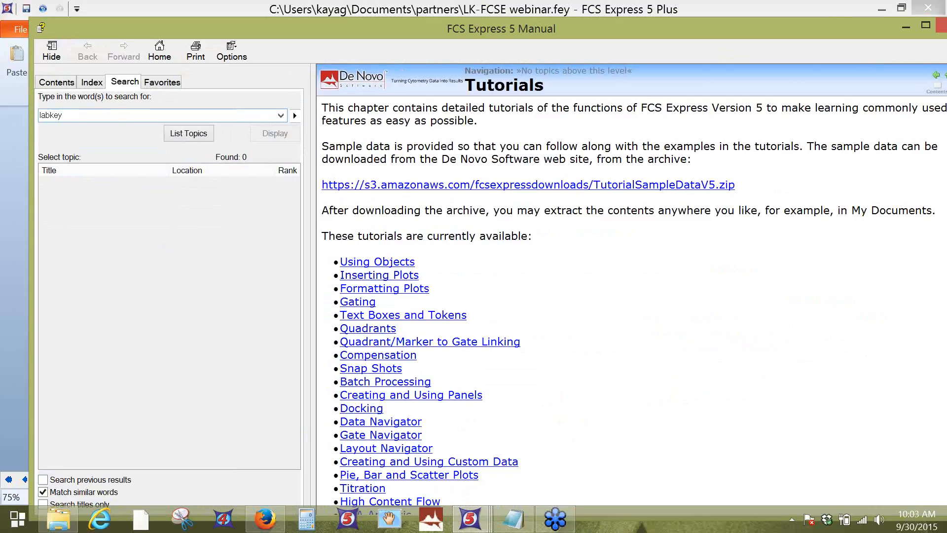
pyautogui.write('y')
pyautogui.moveTo(736, 28); pyautogui.dragTo(694, 46)
pyautogui.click(874, 42)
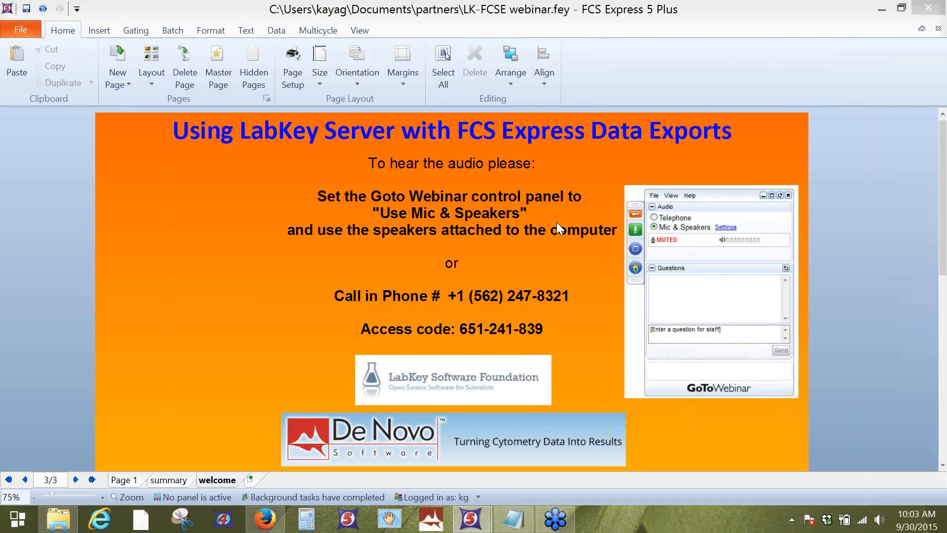
# Step: Switch to the LabKeyServerExportTutorial_webinar.fey layout and inspect the tokens in its sample information table
pyautogui.moveTo(471, 518)
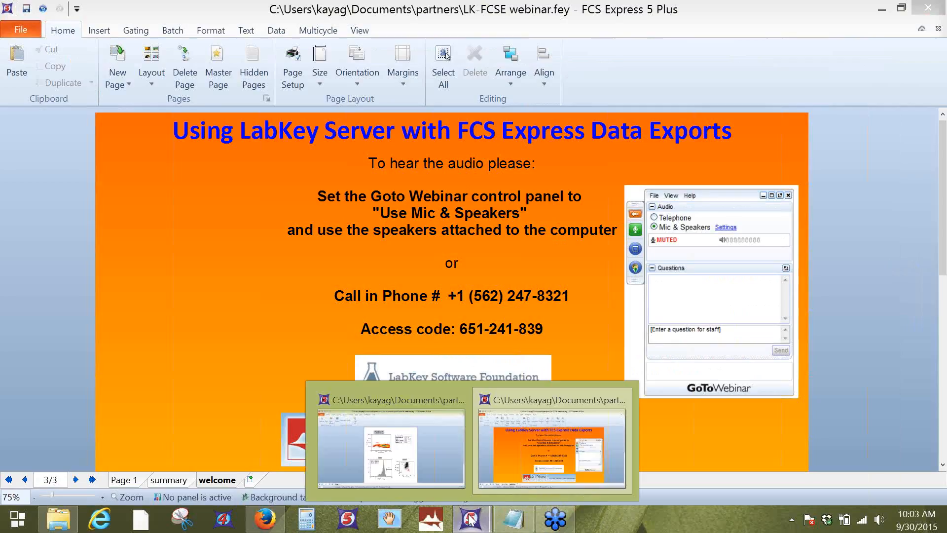
pyautogui.click(440, 466)
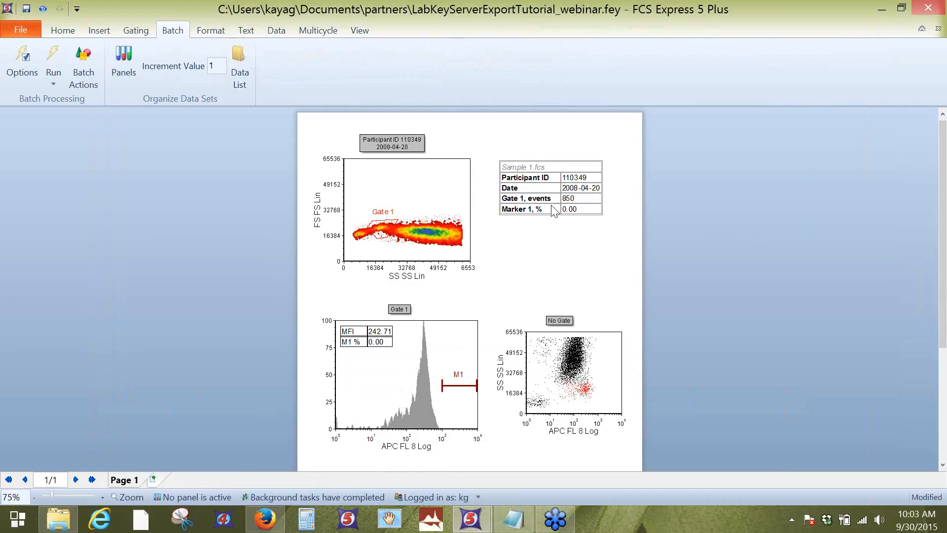
pyautogui.click(583, 195)
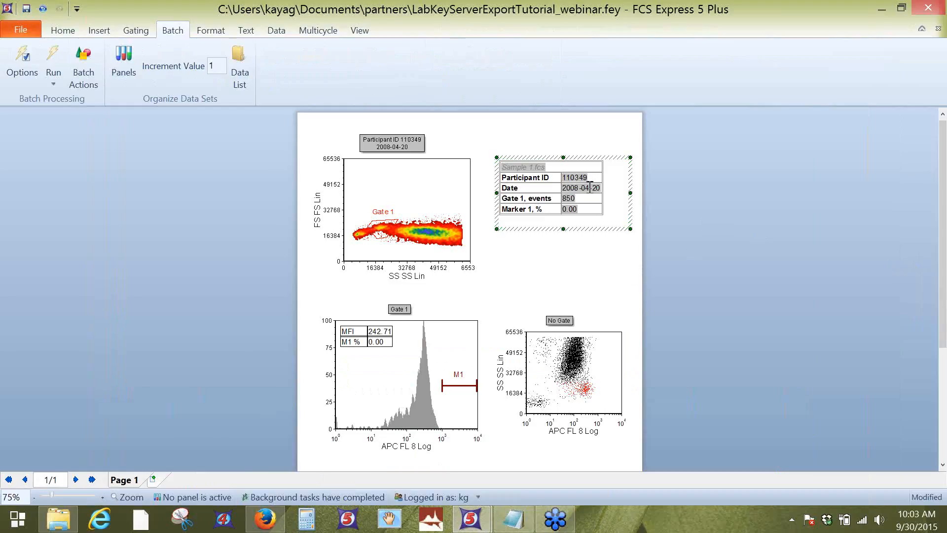
pyautogui.click(707, 176)
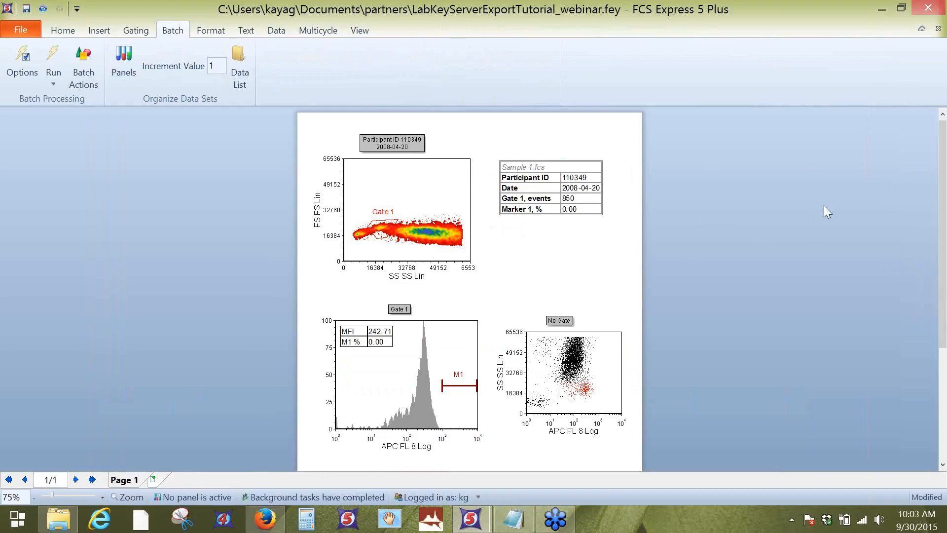
# Step: Show the data list beside the page and advance all plots file by file to Sample 7.fcs
pyautogui.click(283, 33)
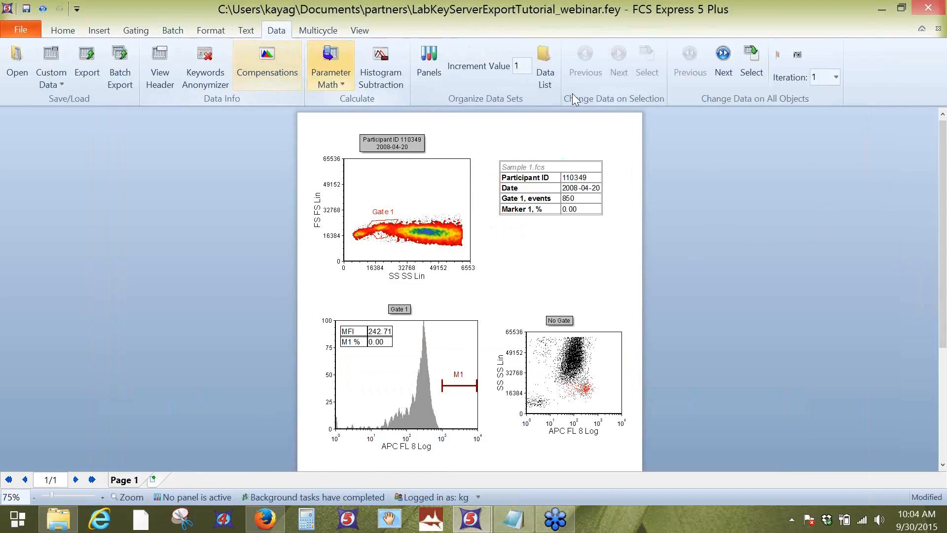
pyautogui.click(546, 66)
pyautogui.moveTo(535, 141); pyautogui.dragTo(235, 154)
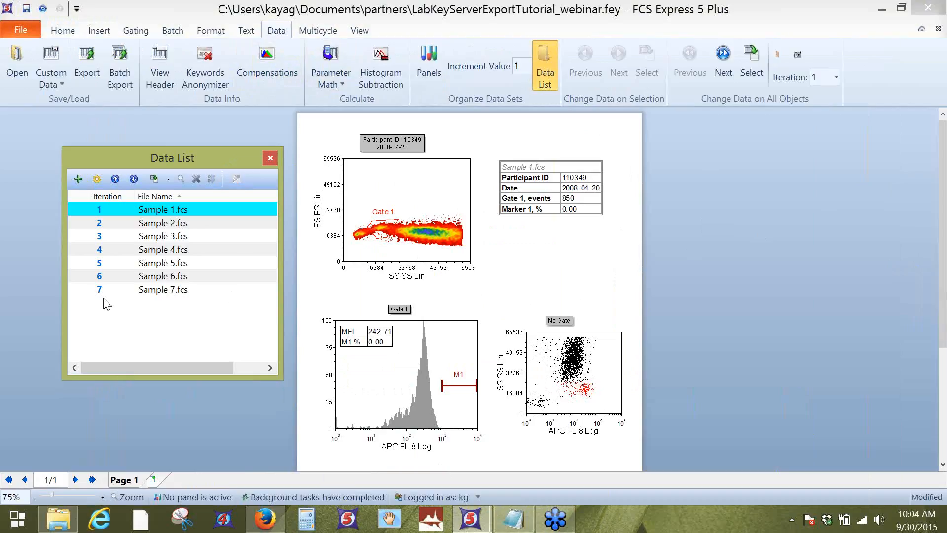
pyautogui.click(723, 59)
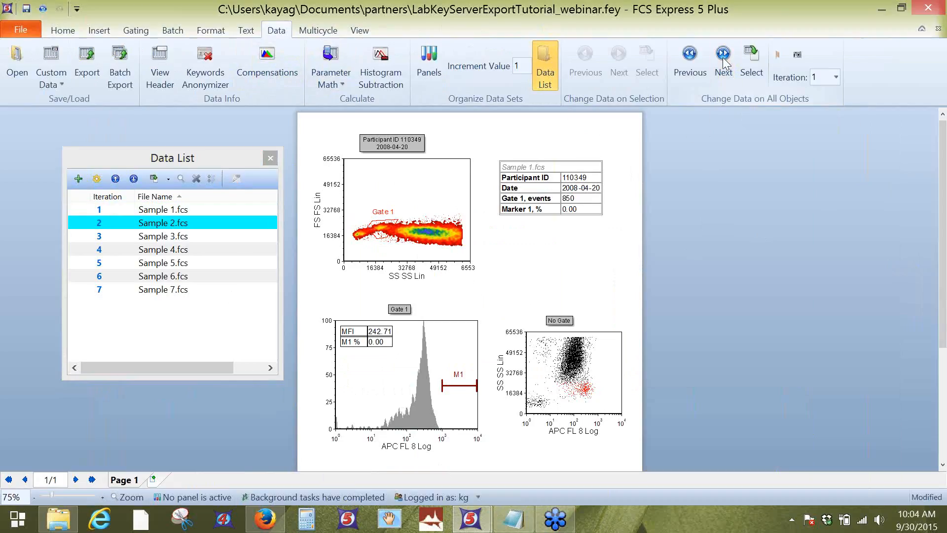
pyautogui.click(723, 59)
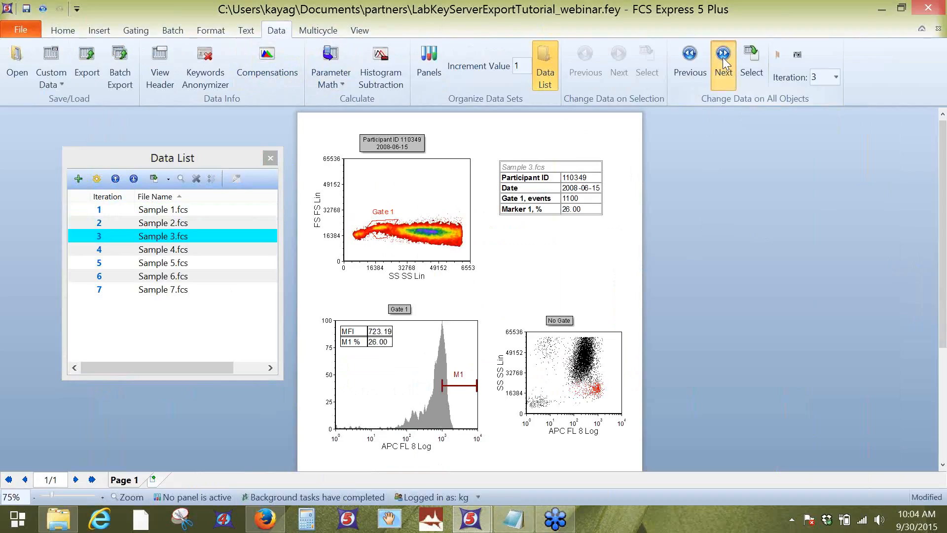
pyautogui.click(723, 59)
pyautogui.click(723, 59)
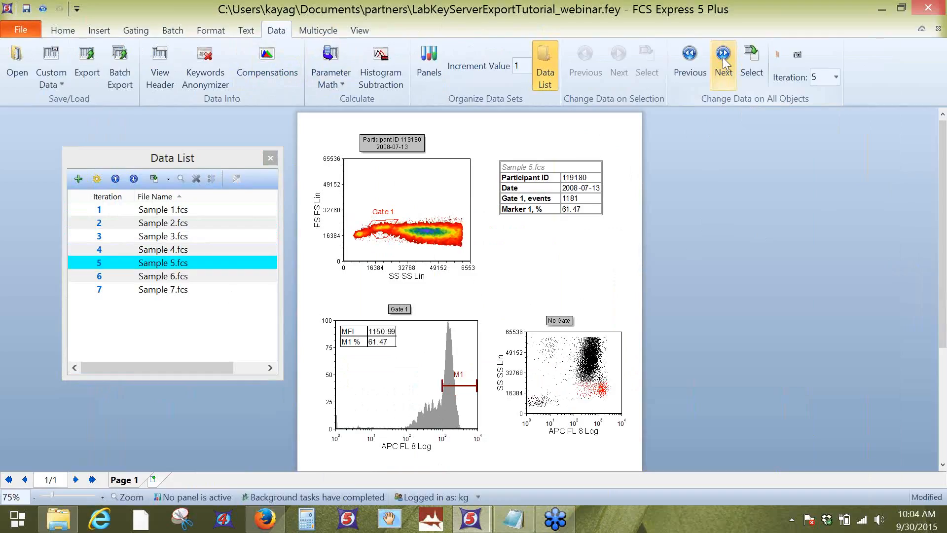
pyautogui.click(723, 59)
pyautogui.click(723, 59)
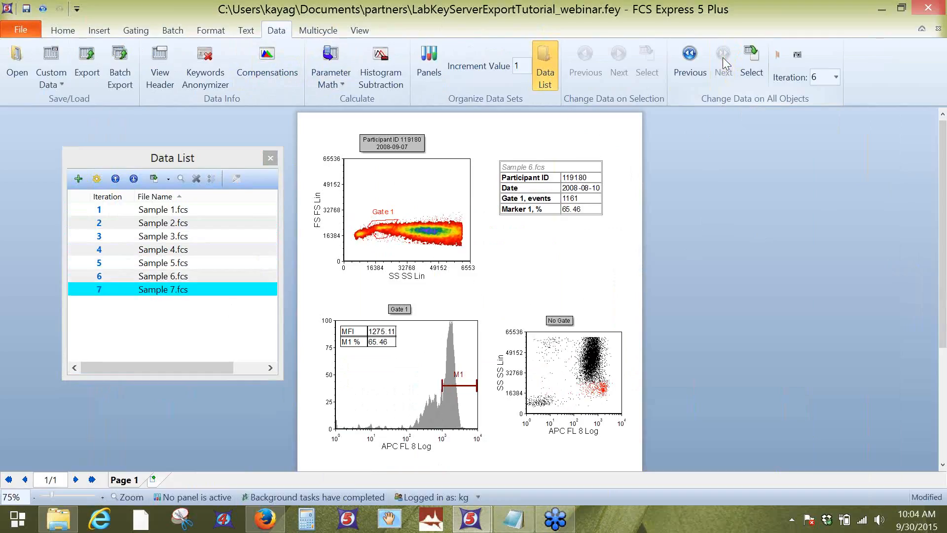
# Step: Step all plots back to Sample 1.fcs and close the data list
pyautogui.click(690, 63)
pyautogui.click(690, 63)
pyautogui.click(690, 63)
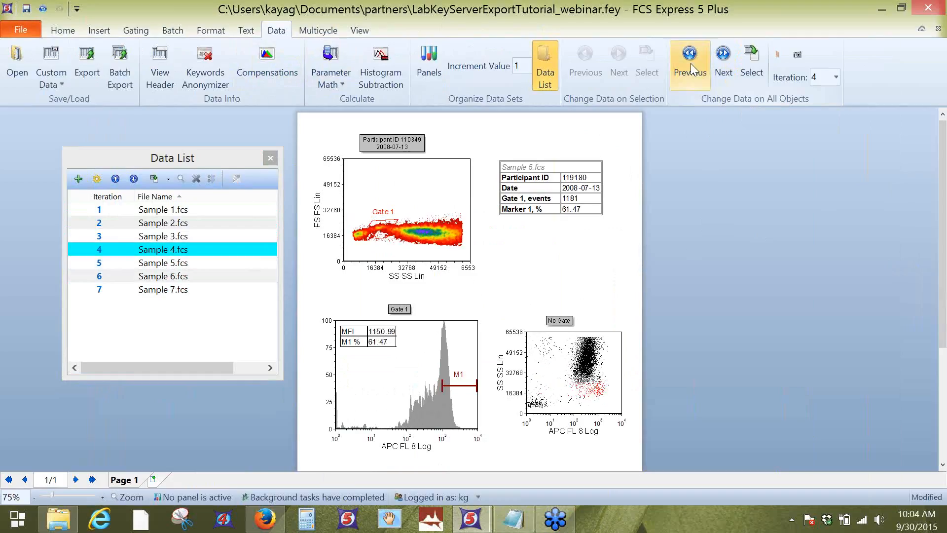
pyautogui.click(690, 63)
pyautogui.click(691, 63)
pyautogui.click(690, 63)
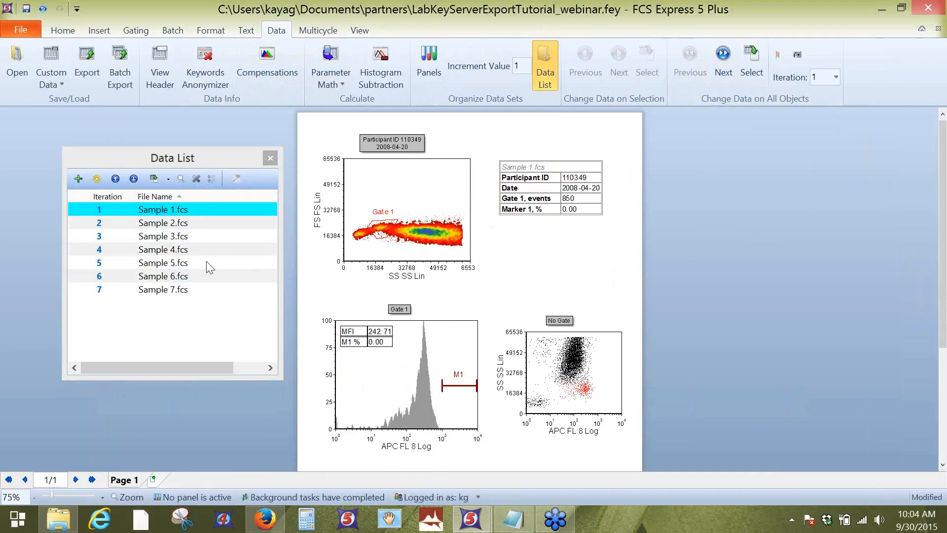
pyautogui.click(265, 161)
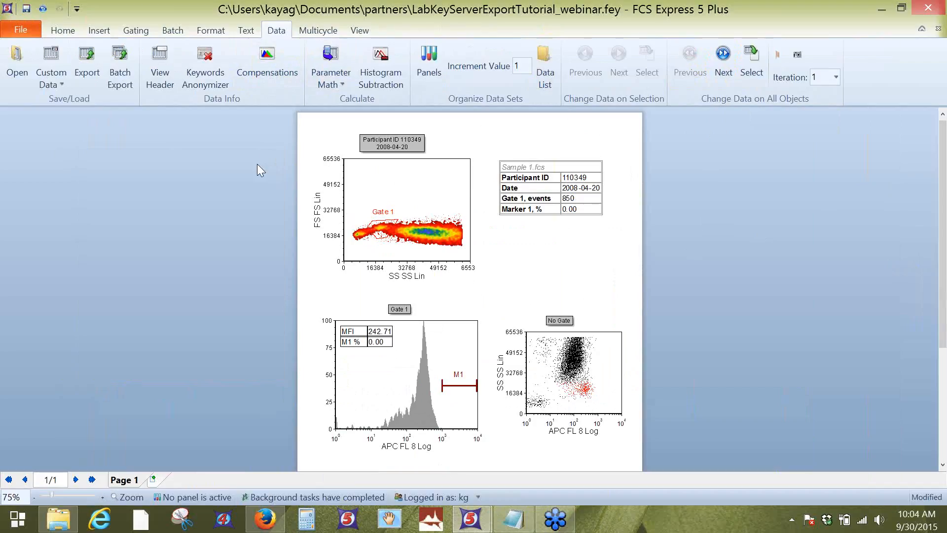
# Step: Show the batch actions, dock them beside the layout, and widen their pane
pyautogui.click(175, 33)
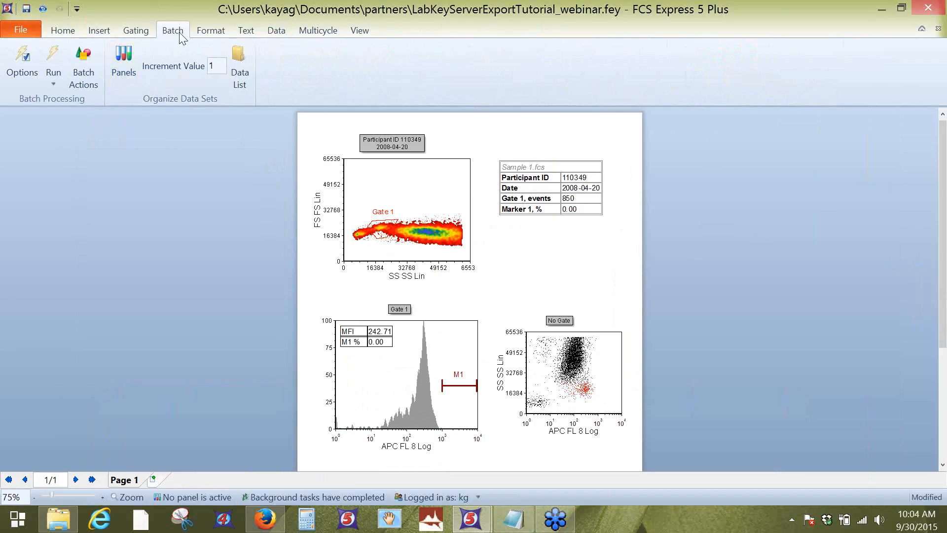
pyautogui.click(86, 58)
pyautogui.moveTo(484, 22); pyautogui.dragTo(456, 294)
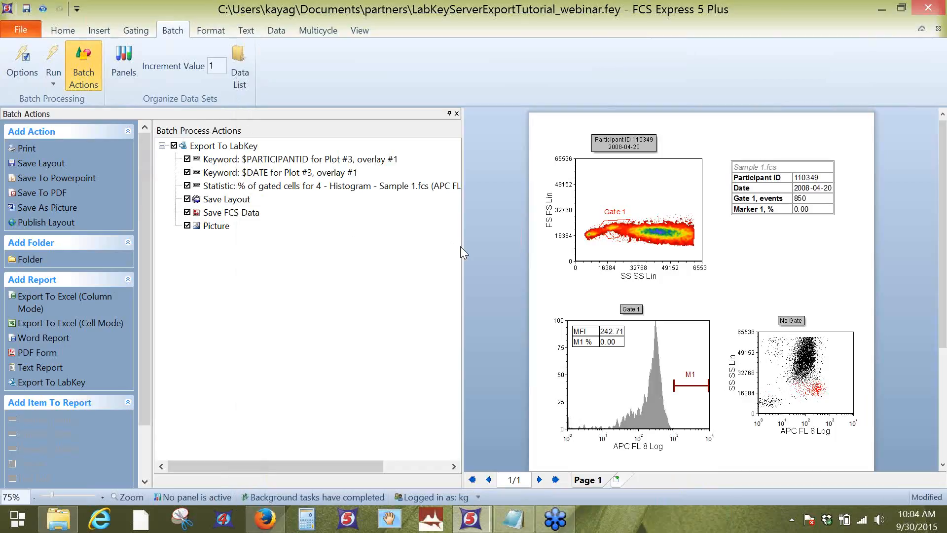
pyautogui.moveTo(461, 246); pyautogui.dragTo(485, 248)
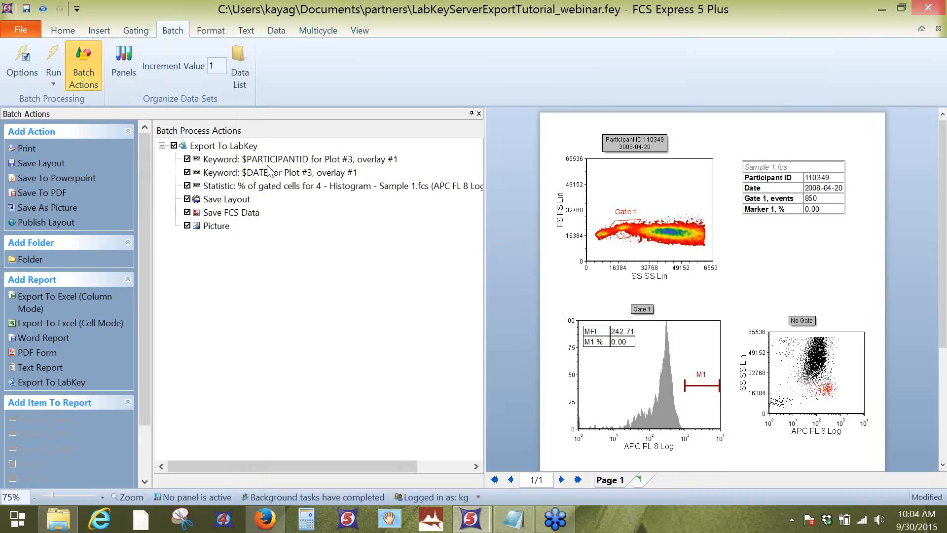
# Step: Review each item in the Export To LabKey batch report and the plots on the layout
pyautogui.click(302, 159)
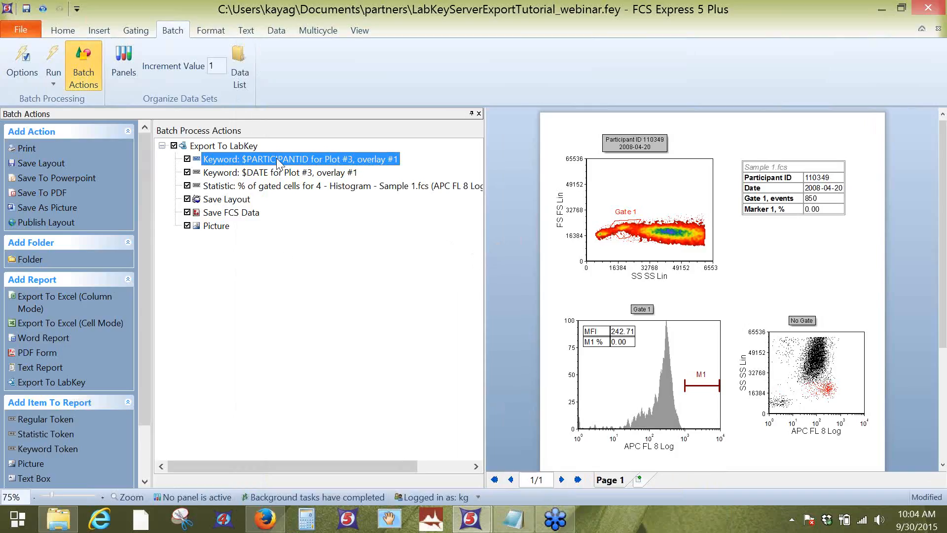
pyautogui.click(269, 173)
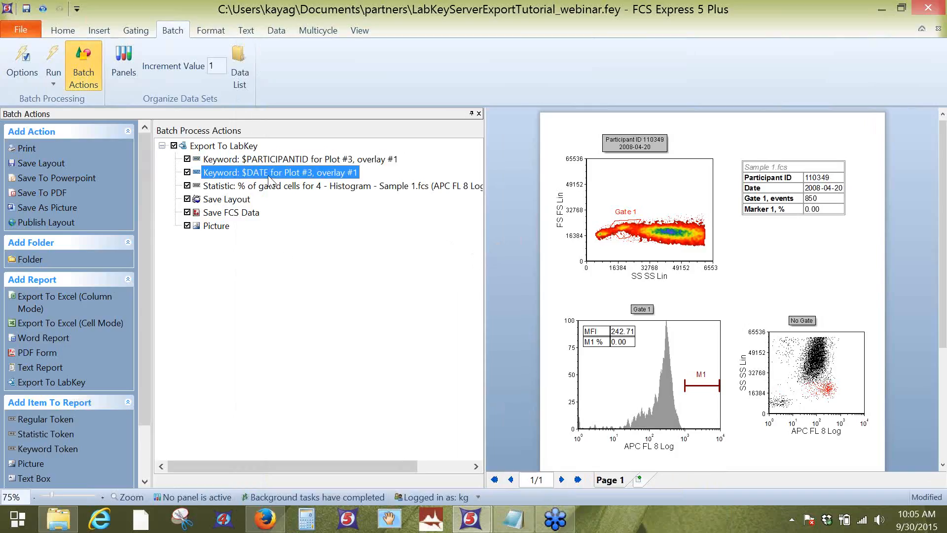
pyautogui.click(290, 189)
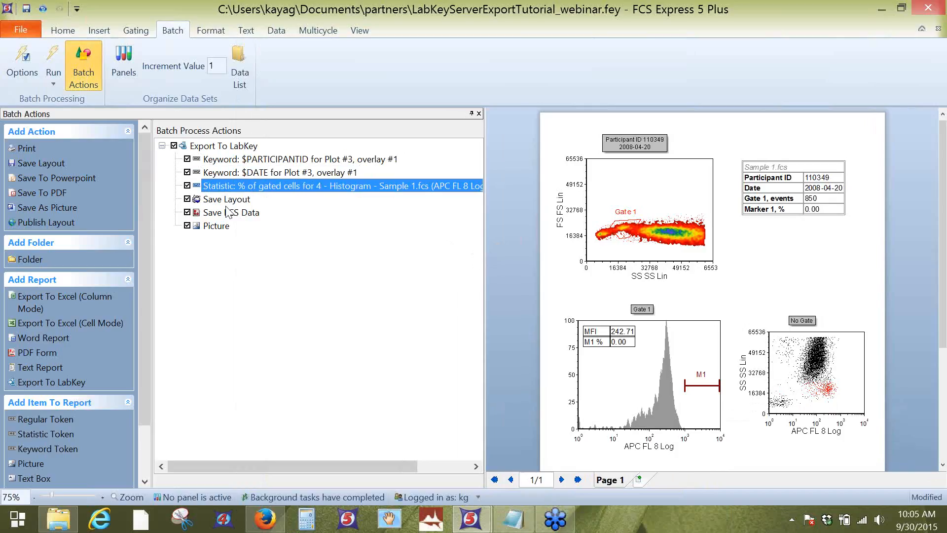
pyautogui.click(244, 201)
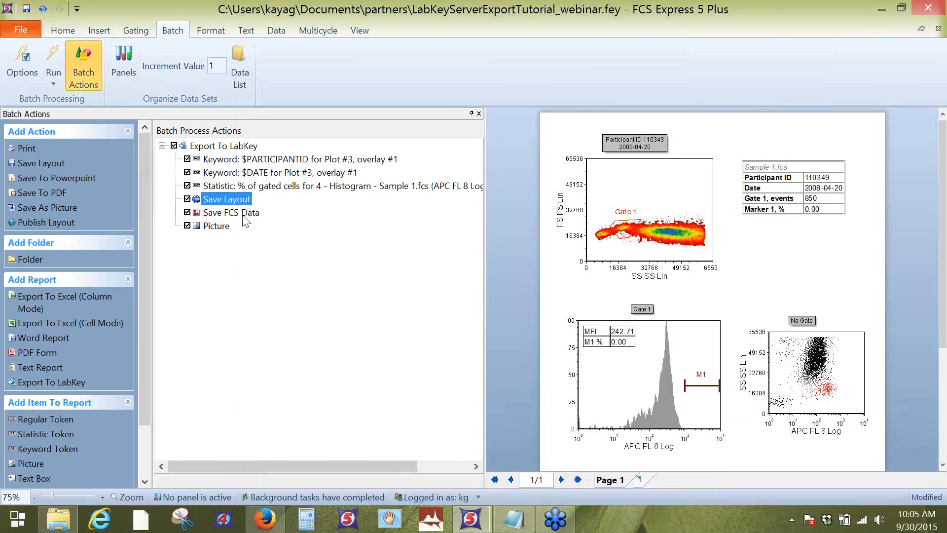
pyautogui.click(245, 219)
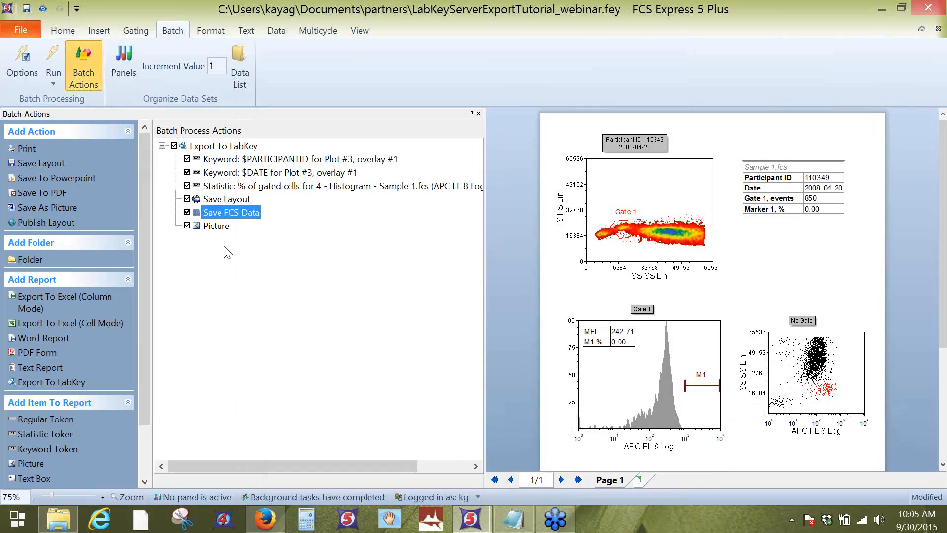
pyautogui.click(219, 227)
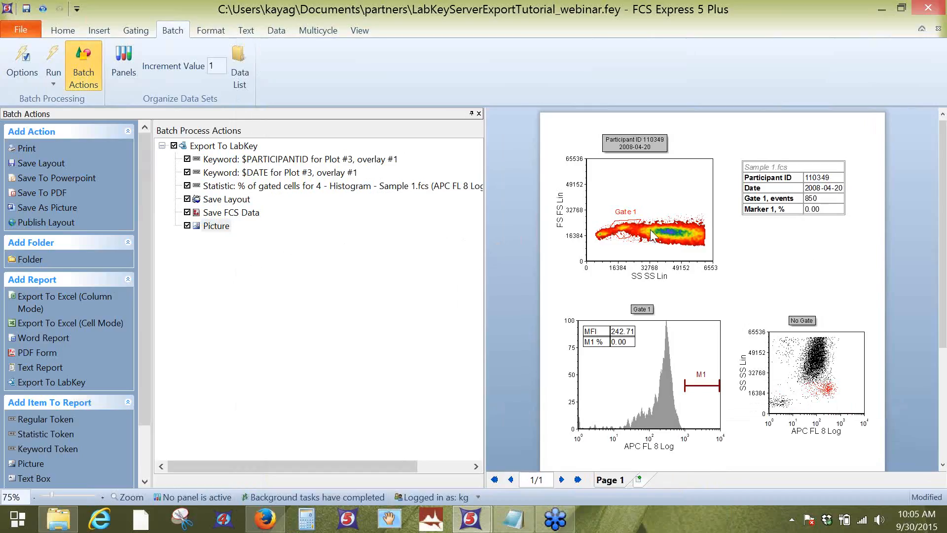
pyautogui.click(652, 191)
pyautogui.click(667, 336)
pyautogui.click(838, 359)
pyautogui.click(654, 180)
pyautogui.click(709, 312)
# Step: Add the Gate 1 events statistic from the sample information table to the Export To LabKey report
pyautogui.click(823, 203)
pyautogui.moveTo(822, 198); pyautogui.dragTo(811, 198)
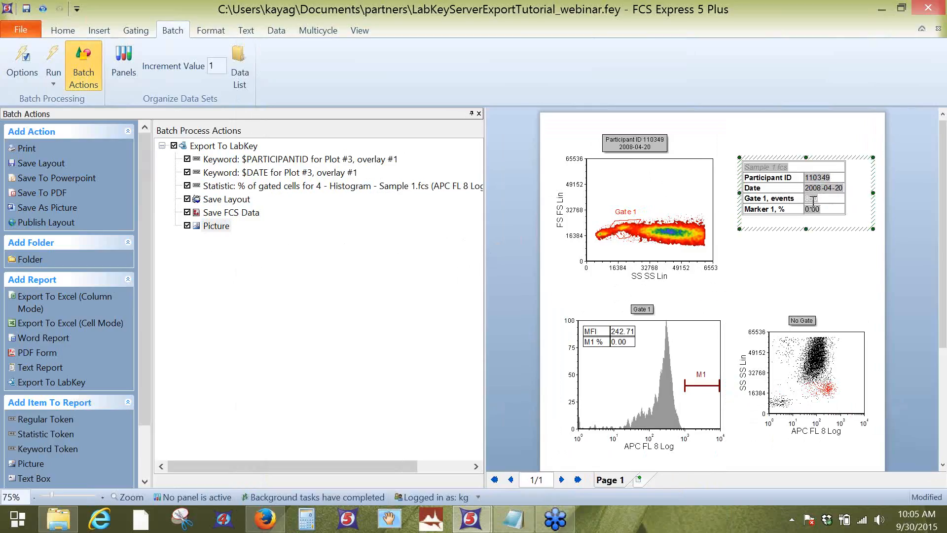
pyautogui.moveTo(812, 203); pyautogui.dragTo(229, 154)
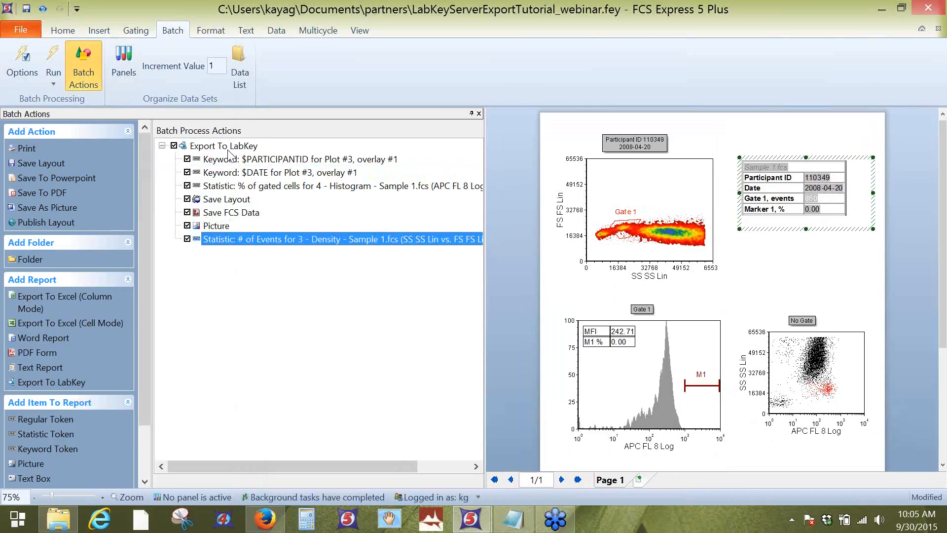
# Step: Set the XML node of the new number-of-events statistic to "Events"
pyautogui.doubleClick(339, 238)
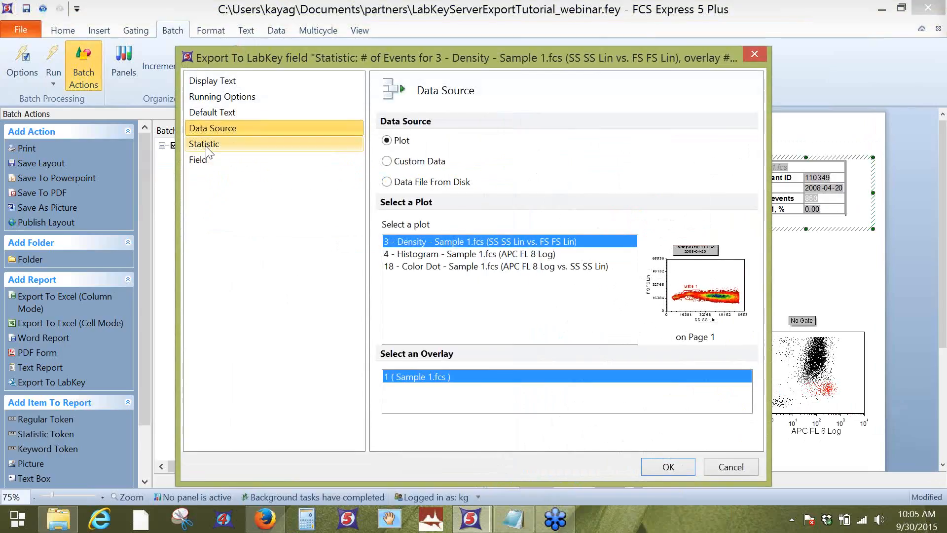
pyautogui.click(197, 159)
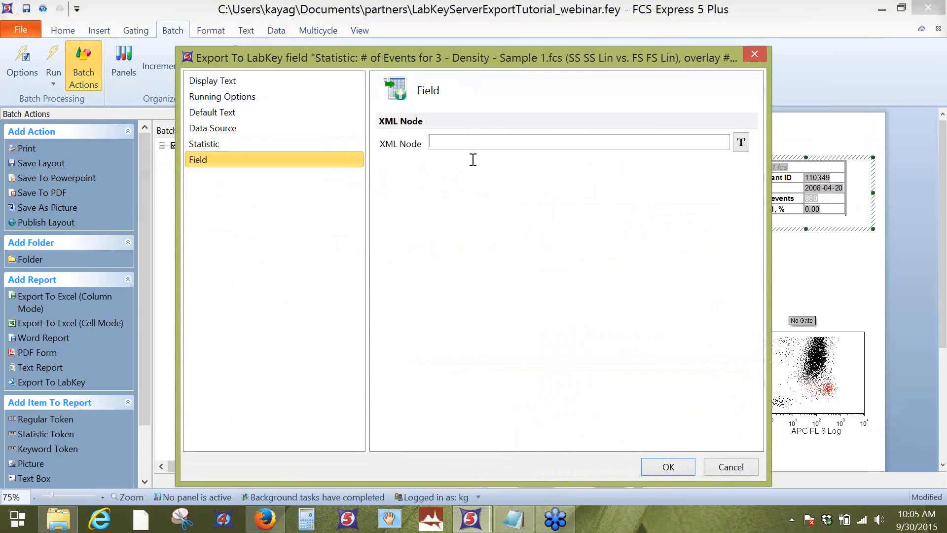
pyautogui.write('Events')
pyautogui.click(662, 472)
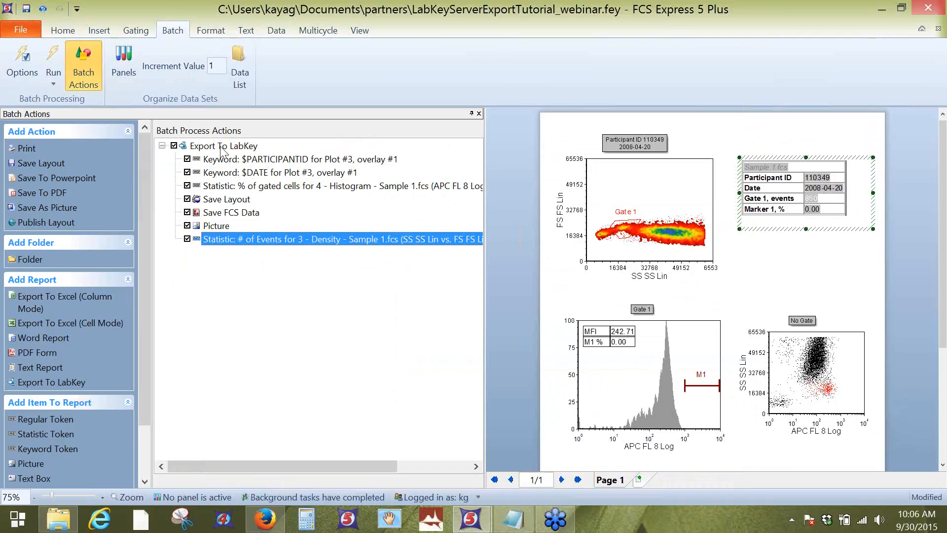
# Step: Name the LabKey export "webinar 9-30" with the comment "all normal" in its web service options, and run the batch
pyautogui.scroll(-3, 143, 280)
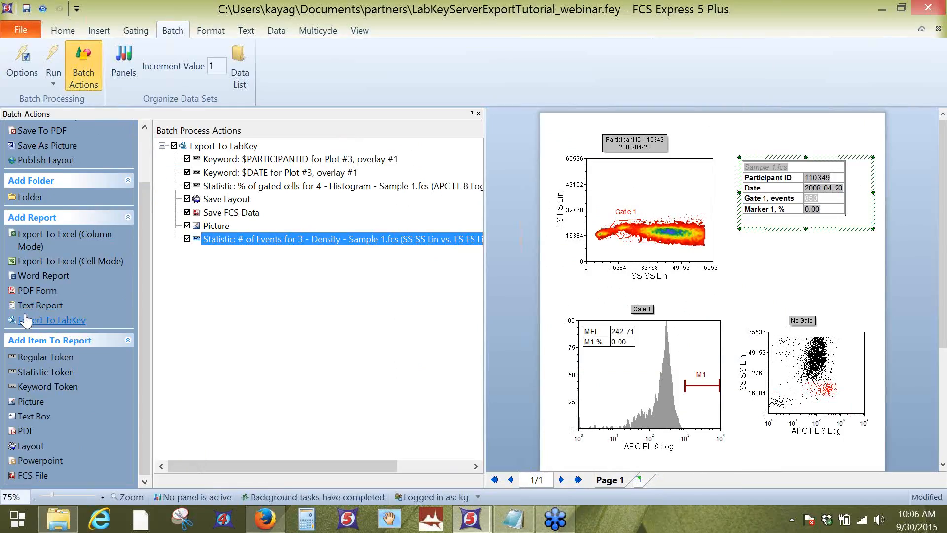
pyautogui.click(226, 148)
pyautogui.doubleClick(225, 148)
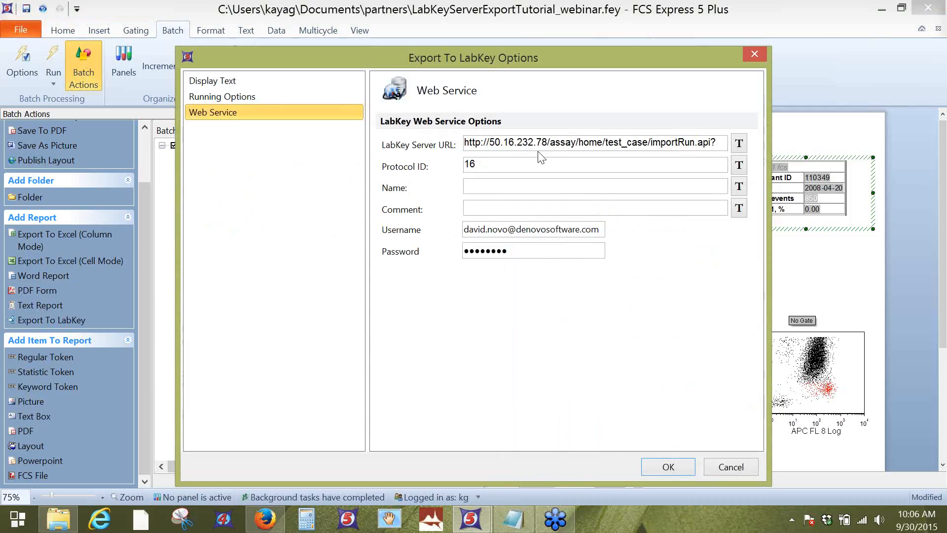
pyautogui.moveTo(467, 229); pyautogui.dragTo(609, 228)
pyautogui.click(575, 254)
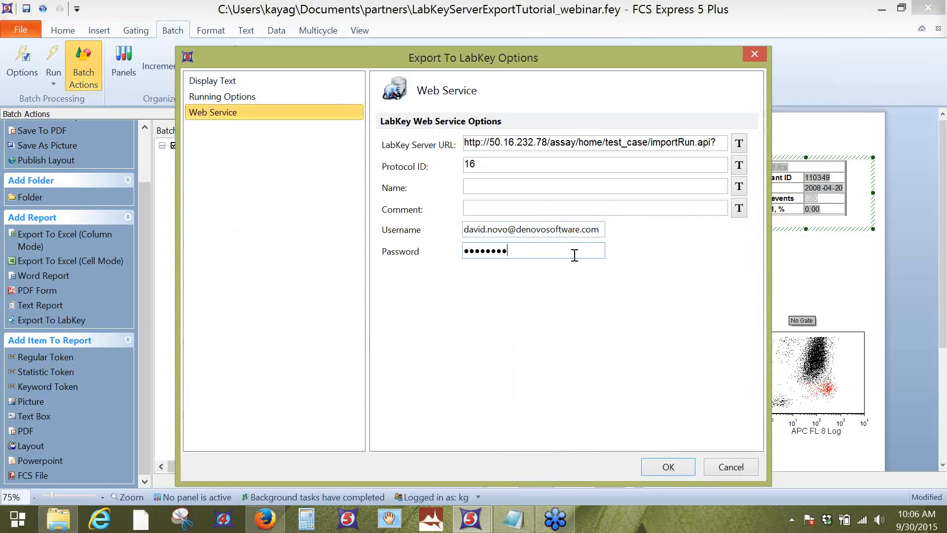
pyautogui.click(530, 188)
pyautogui.write('webinar 9-')
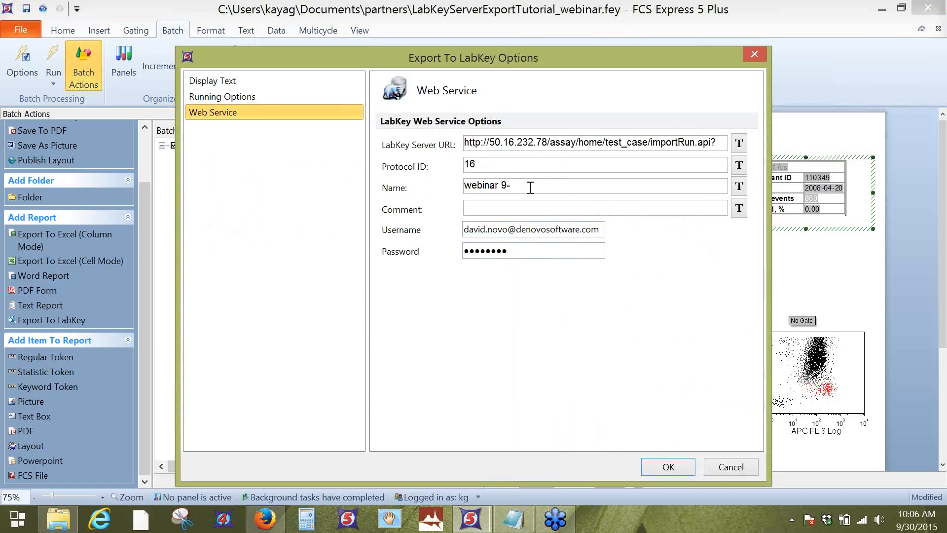
pyautogui.write('30')
pyautogui.click(538, 211)
pyautogui.write('all normal')
pyautogui.click(672, 467)
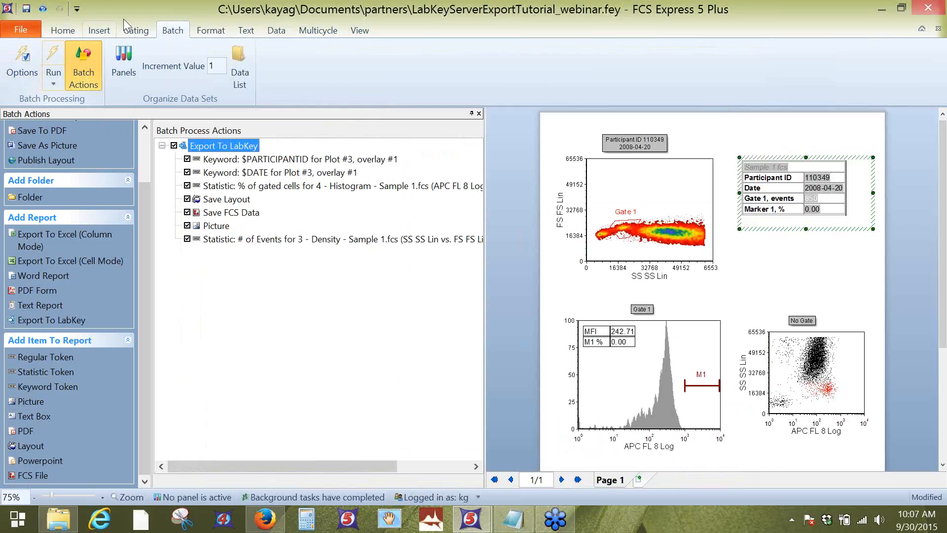
pyautogui.click(49, 55)
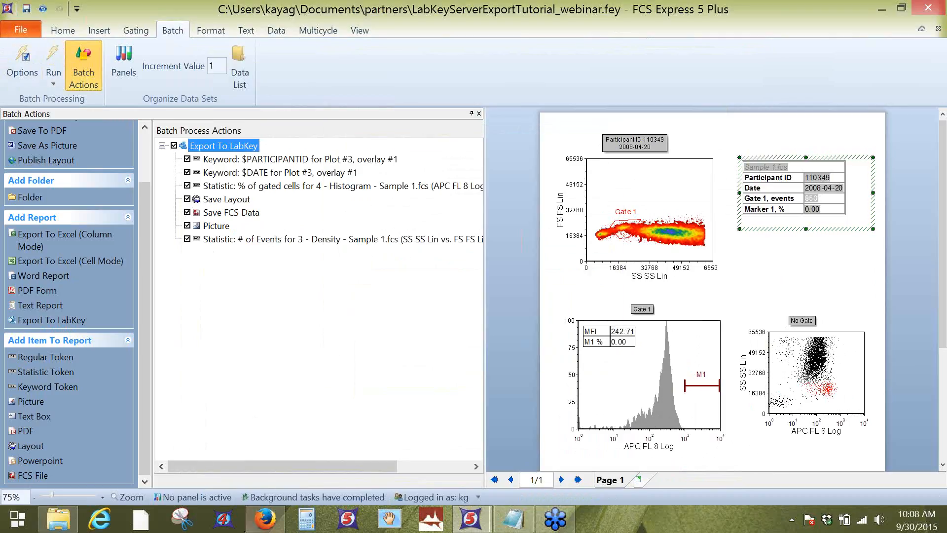
# Step: Switch to Firefox and open the results of the "webinar 9-30" run in the webinar assay
pyautogui.click(264, 519)
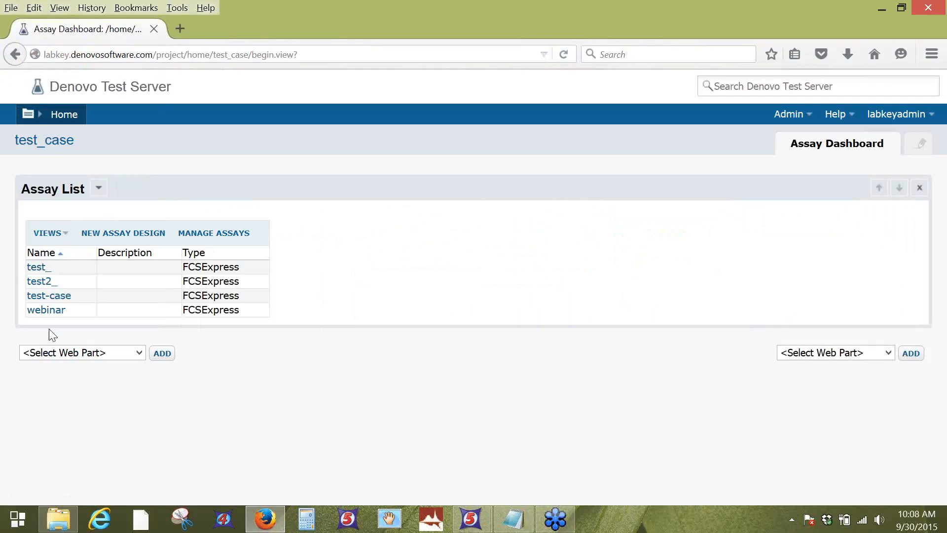
pyautogui.click(44, 315)
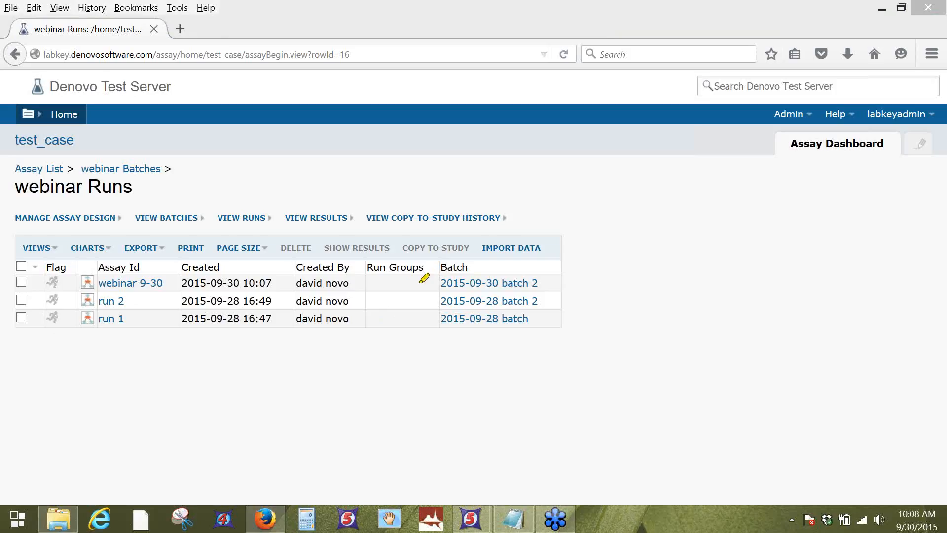
pyautogui.moveTo(176, 282); pyautogui.dragTo(278, 281)
pyautogui.click(152, 289)
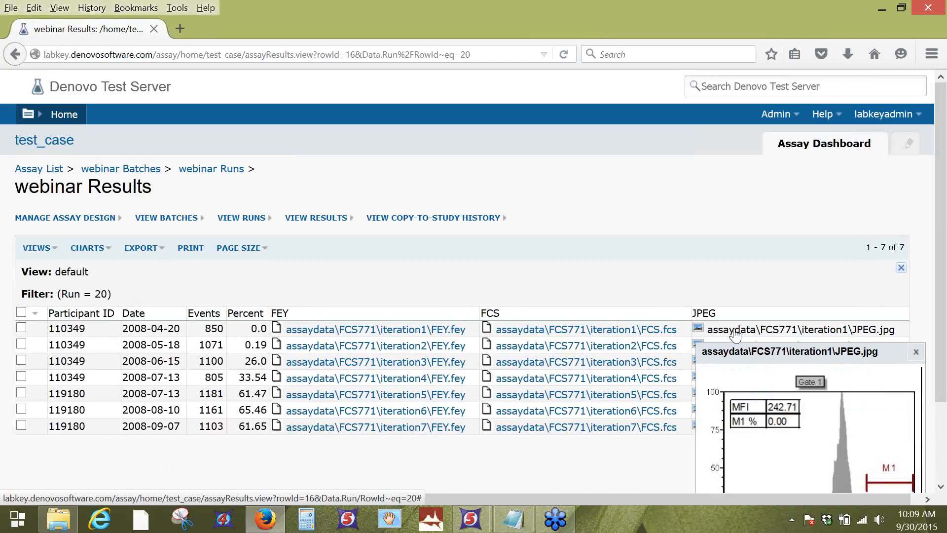
# Step: Preview the exported JPEG histograms of several rows in the webinar results table
pyautogui.click(916, 351)
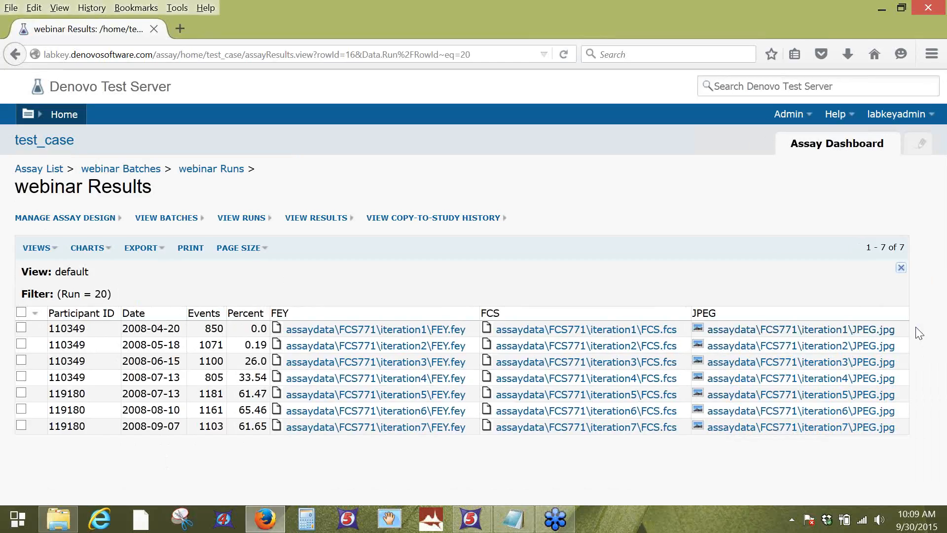
pyautogui.moveTo(796, 362)
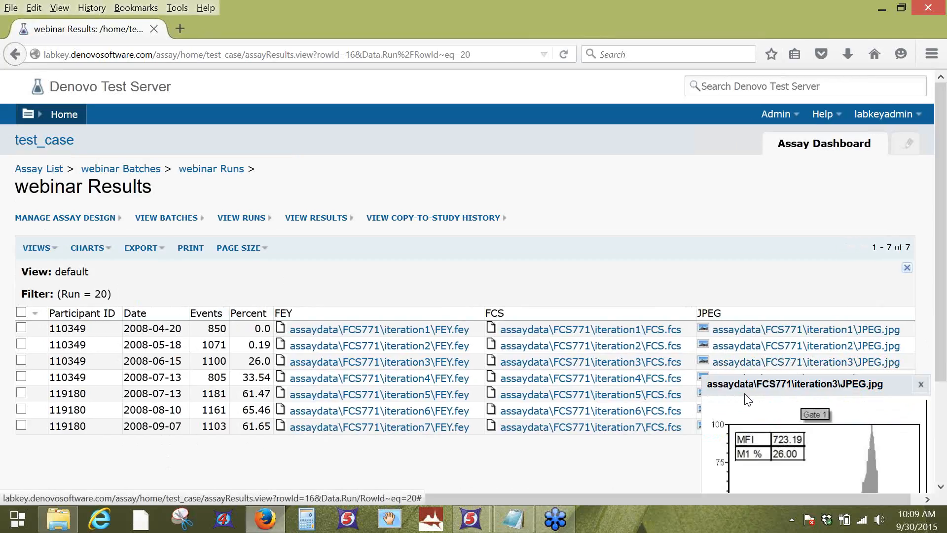
pyautogui.moveTo(711, 435)
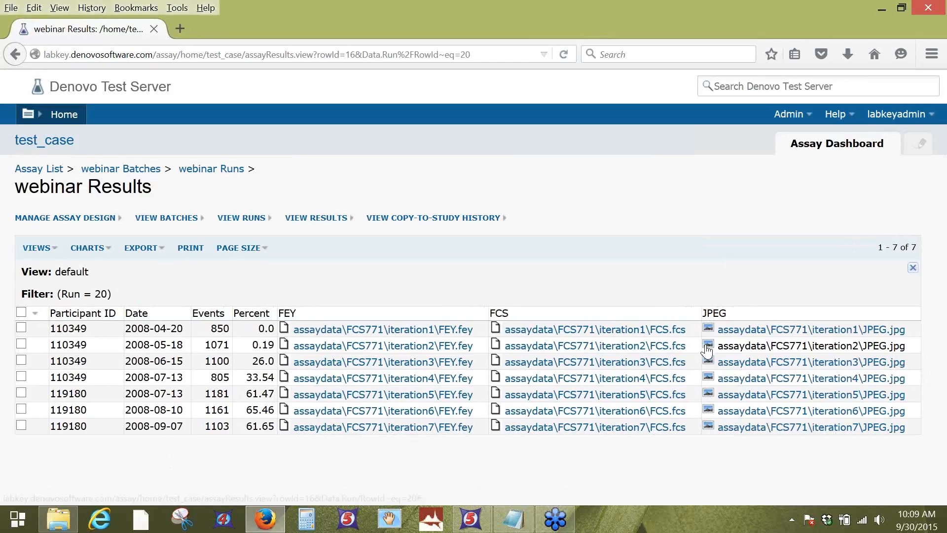
pyautogui.moveTo(705, 344)
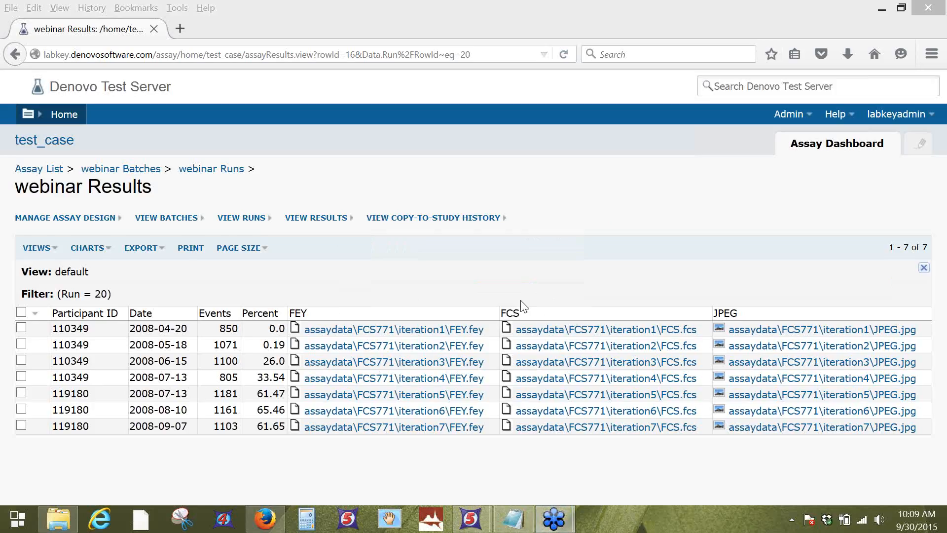
pyautogui.click(495, 284)
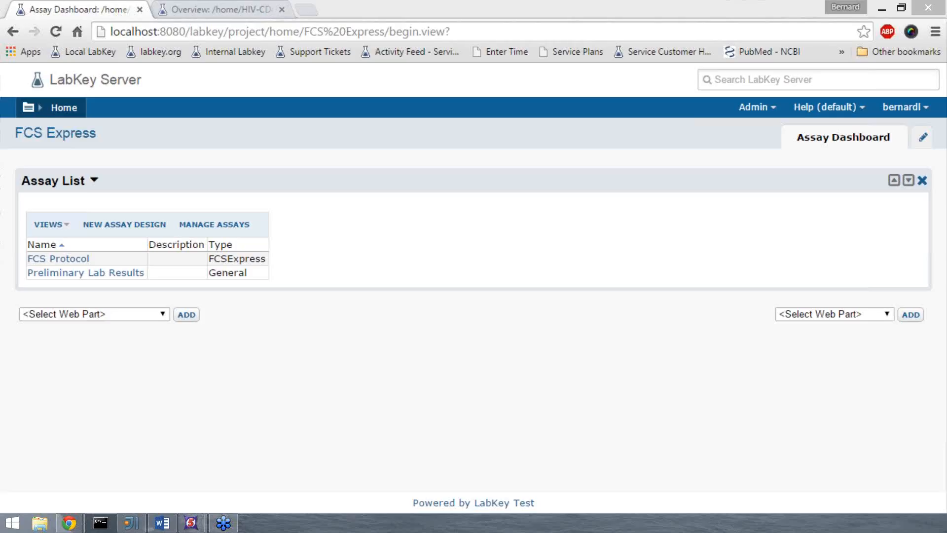
# Step: Start a new assay design of the FCSExpress type located in Project (home)
pyautogui.click(116, 226)
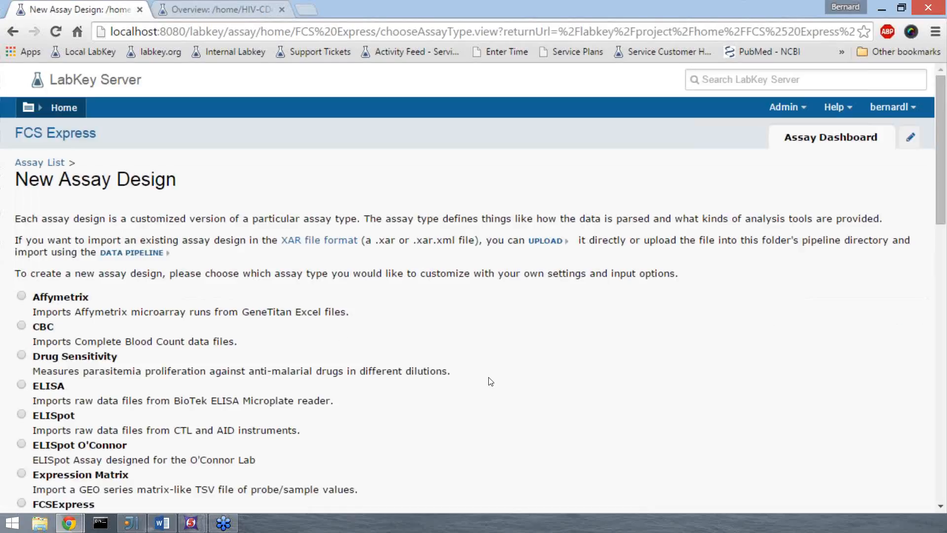
pyautogui.scroll(-1, 491, 382)
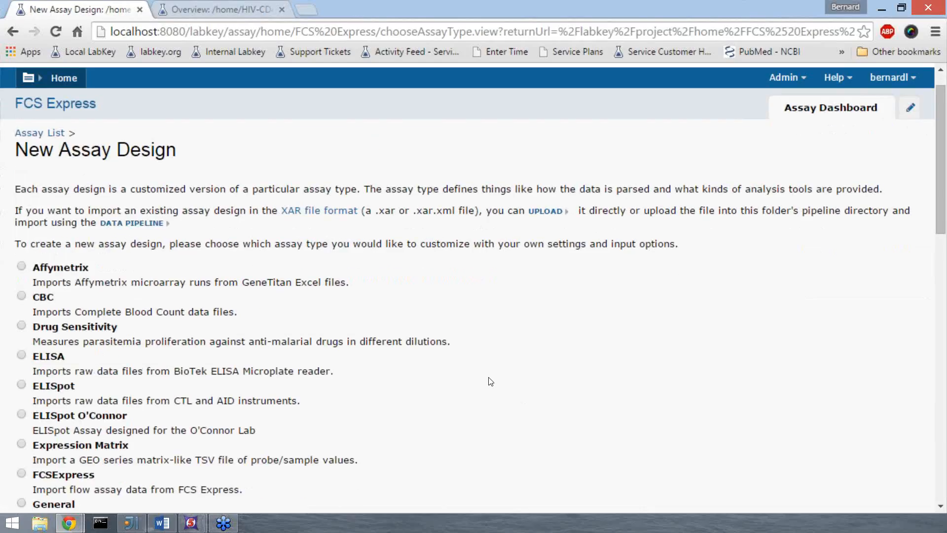
pyautogui.scroll(-2, 491, 382)
pyautogui.scroll(-1, 490, 381)
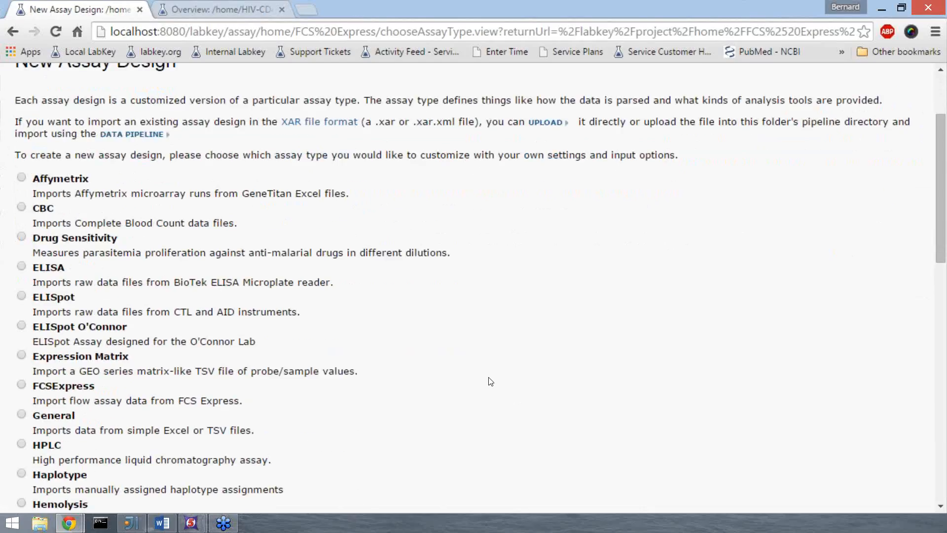
pyautogui.scroll(-1, 491, 381)
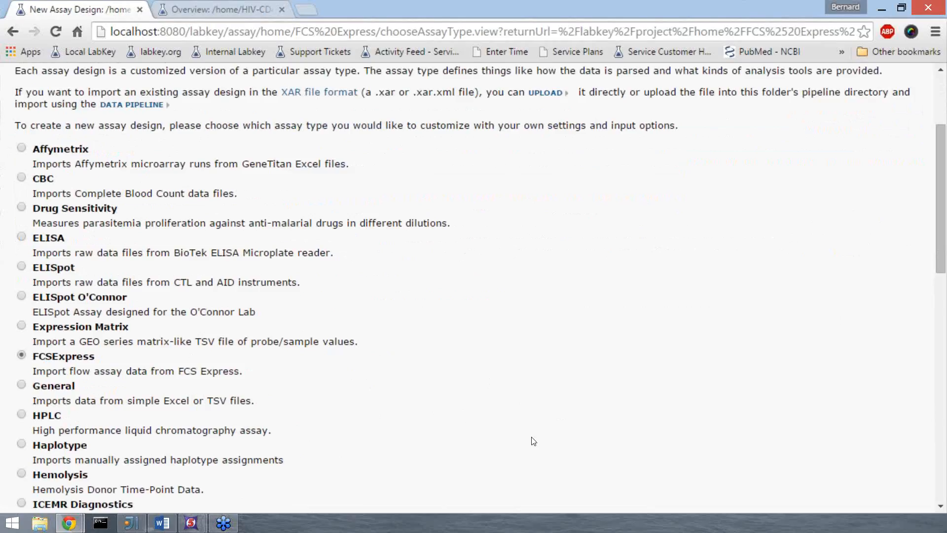
pyautogui.scroll(-8, 533, 440)
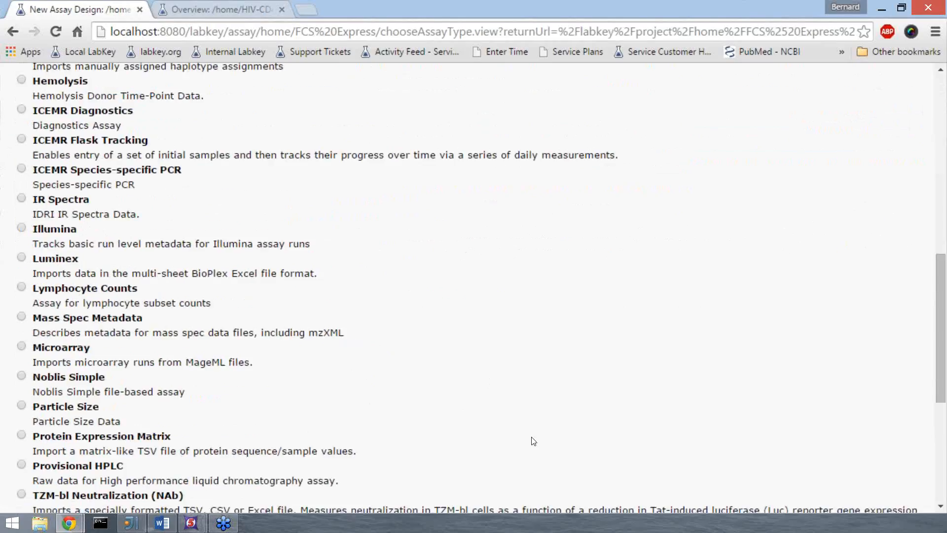
pyautogui.scroll(-6, 533, 440)
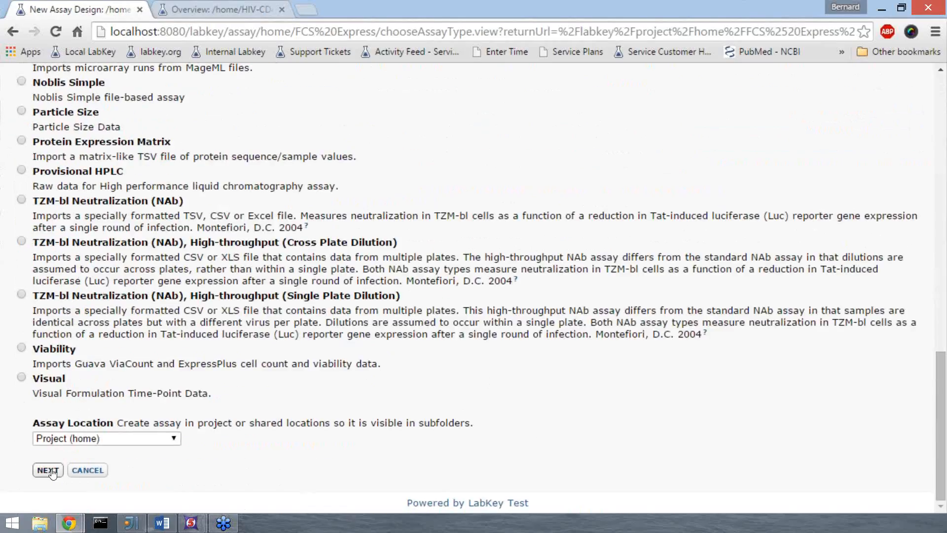
pyautogui.click(53, 471)
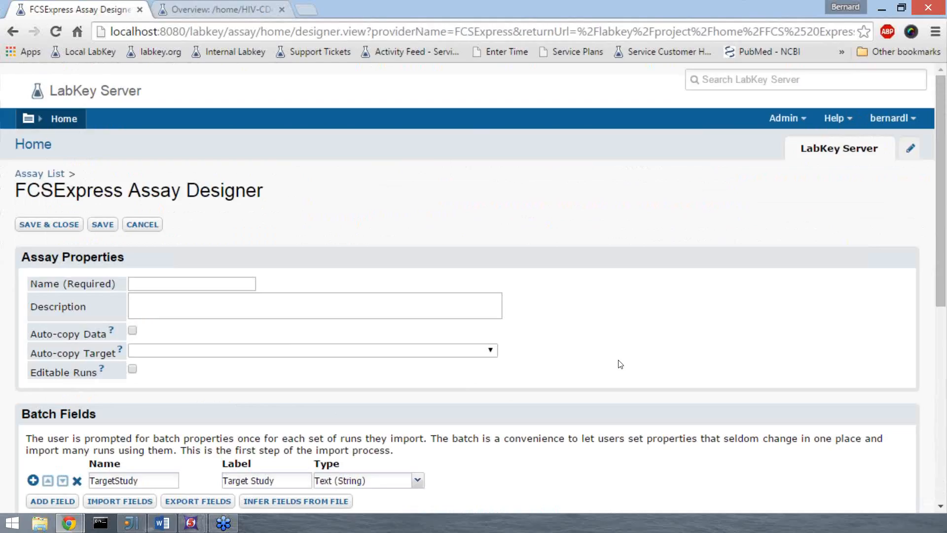
# Step: Add an Integer data field named "events" with the label "Gate 1 Events", and cancel the new assay design
pyautogui.scroll(-8, 620, 364)
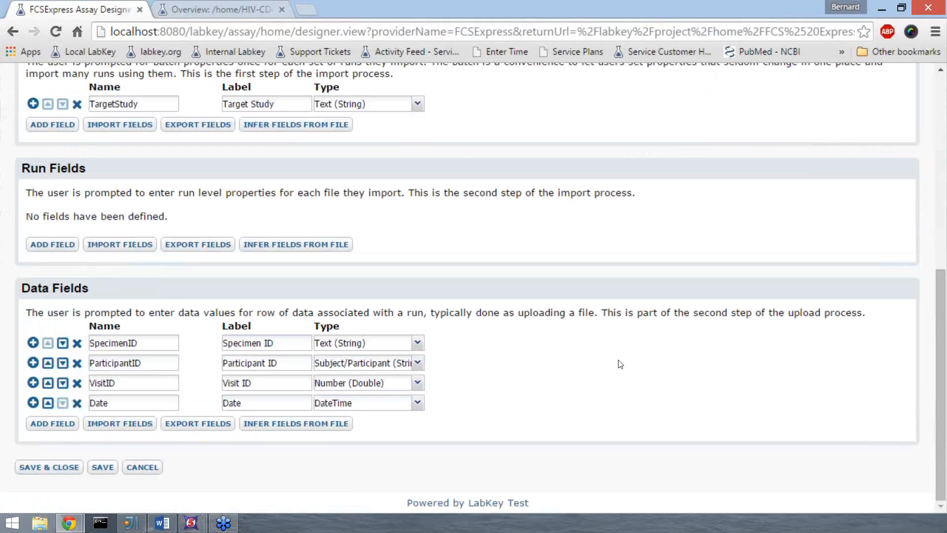
pyautogui.scroll(1, 620, 364)
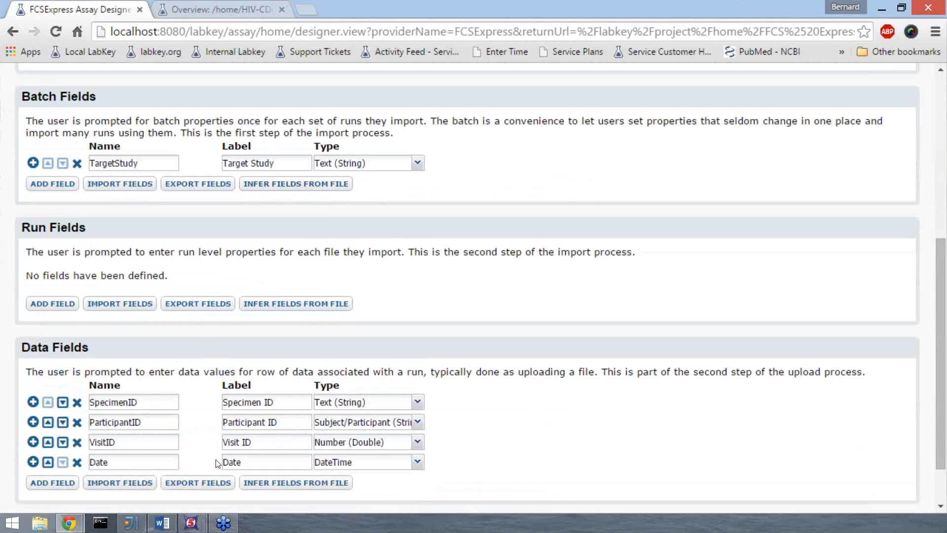
pyautogui.click(71, 486)
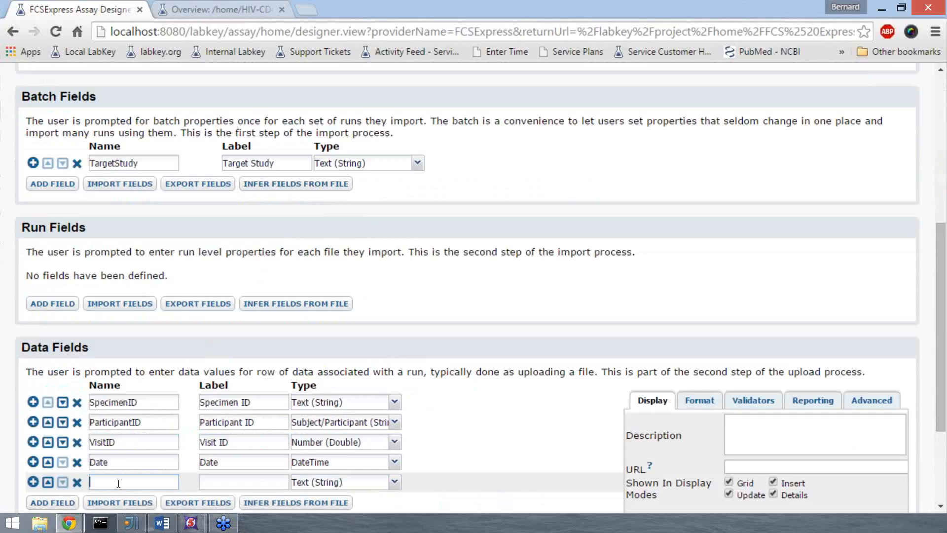
pyautogui.write('events')
pyautogui.press('Tab')
pyautogui.write('Gate 1 Events')
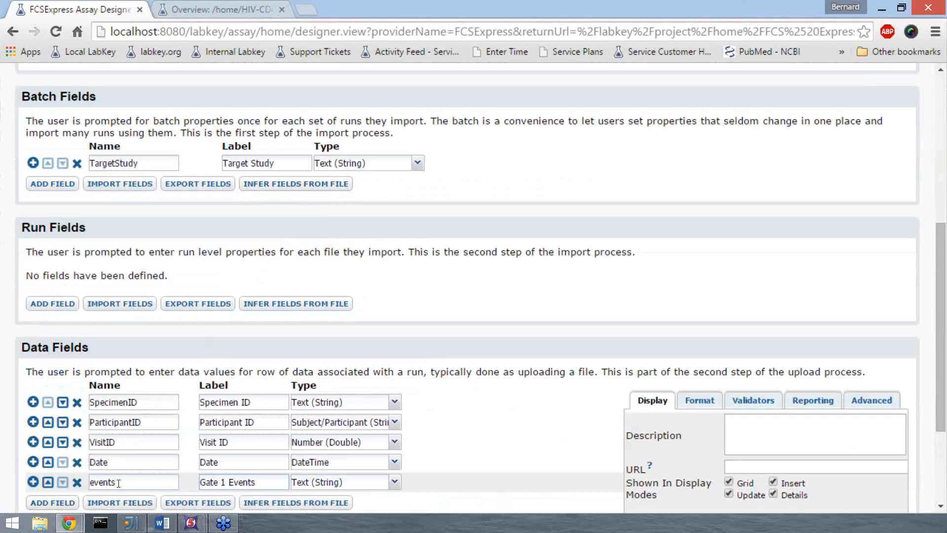
pyautogui.click(395, 483)
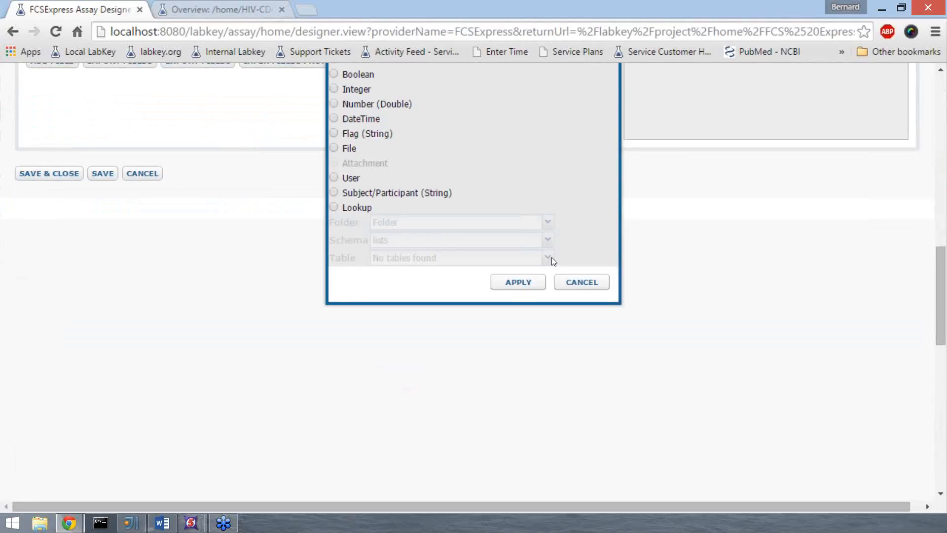
pyautogui.scroll(3, 553, 261)
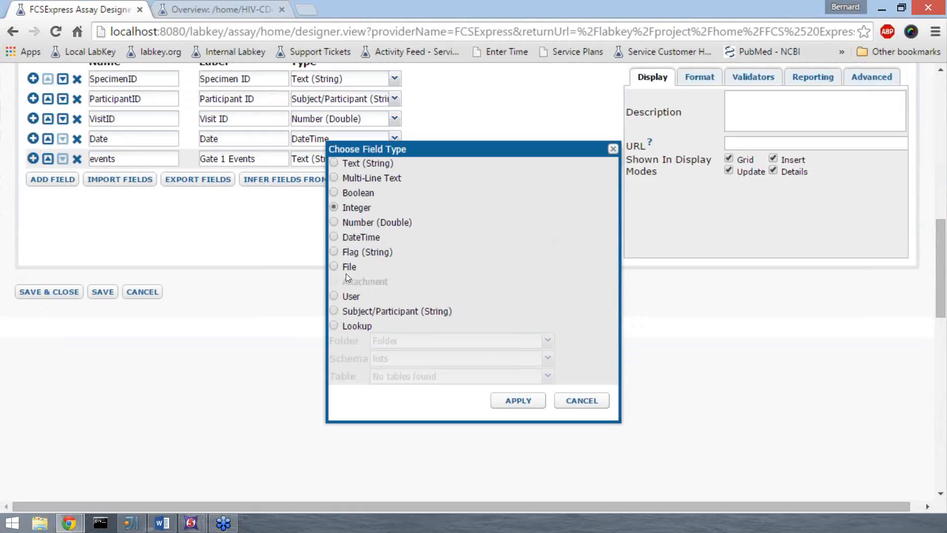
pyautogui.click(518, 400)
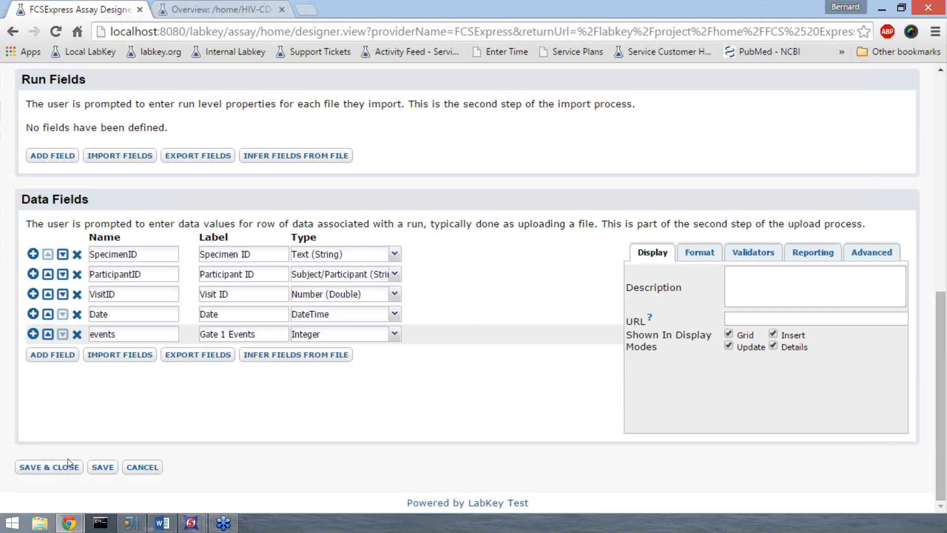
pyautogui.click(139, 467)
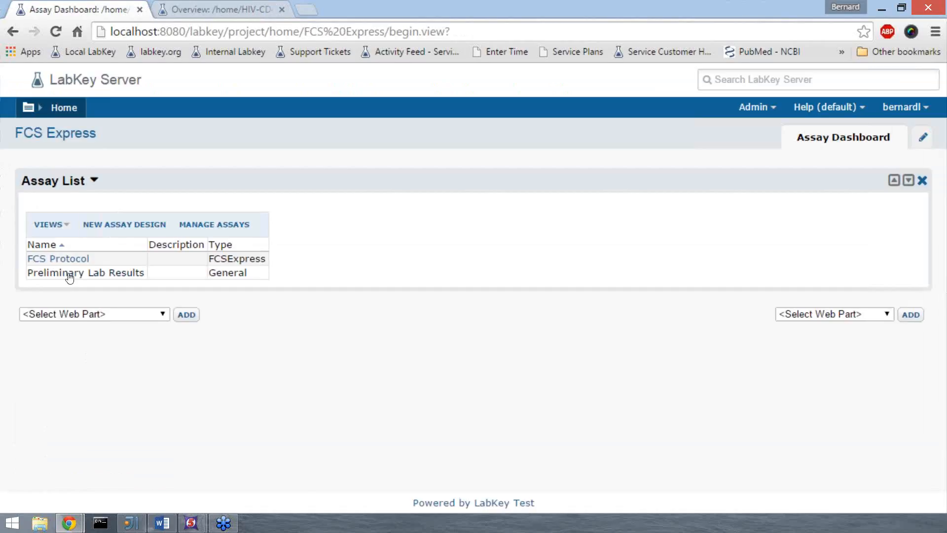
# Step: Open the design of the existing FCS Protocol assay, examine its data fields and the FEY field's type, and close the designer
pyautogui.click(73, 259)
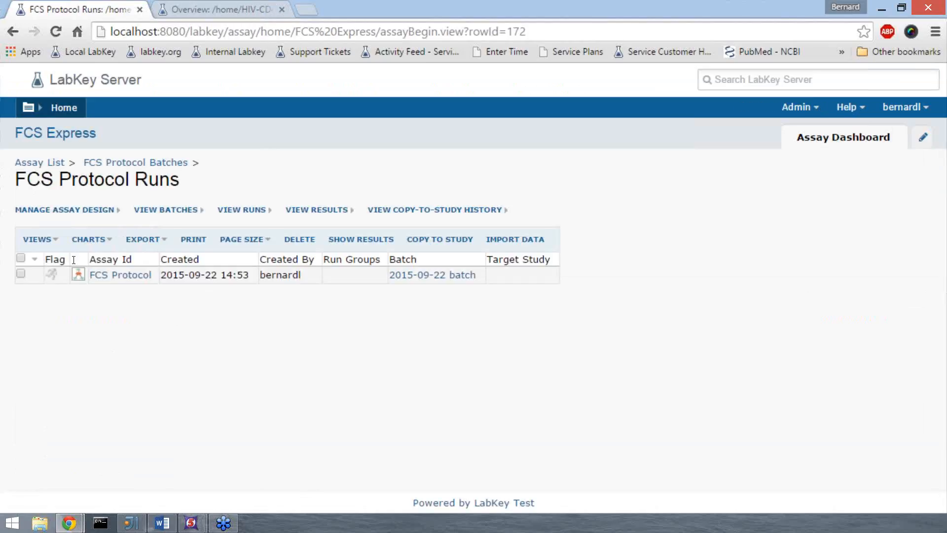
pyautogui.click(82, 210)
pyautogui.click(82, 225)
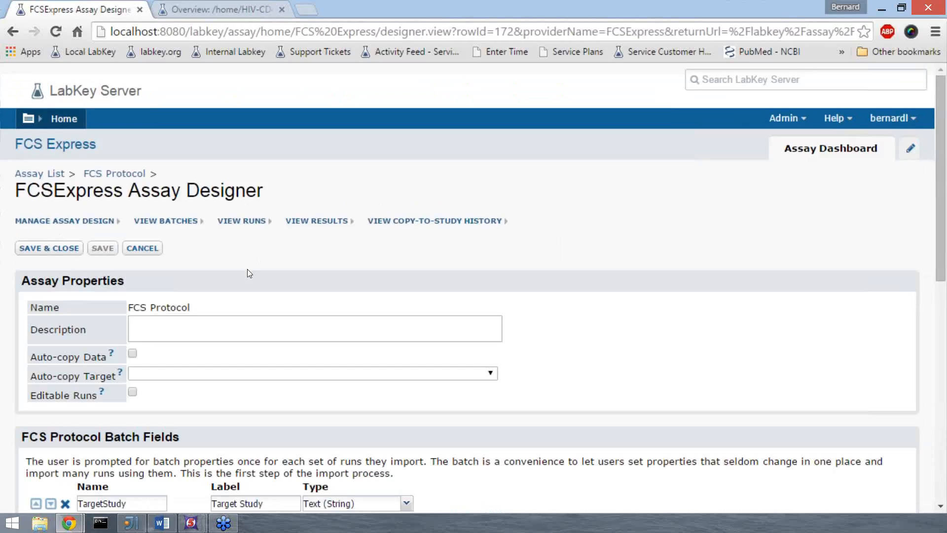
pyautogui.scroll(-1, 247, 273)
pyautogui.scroll(-10, 247, 273)
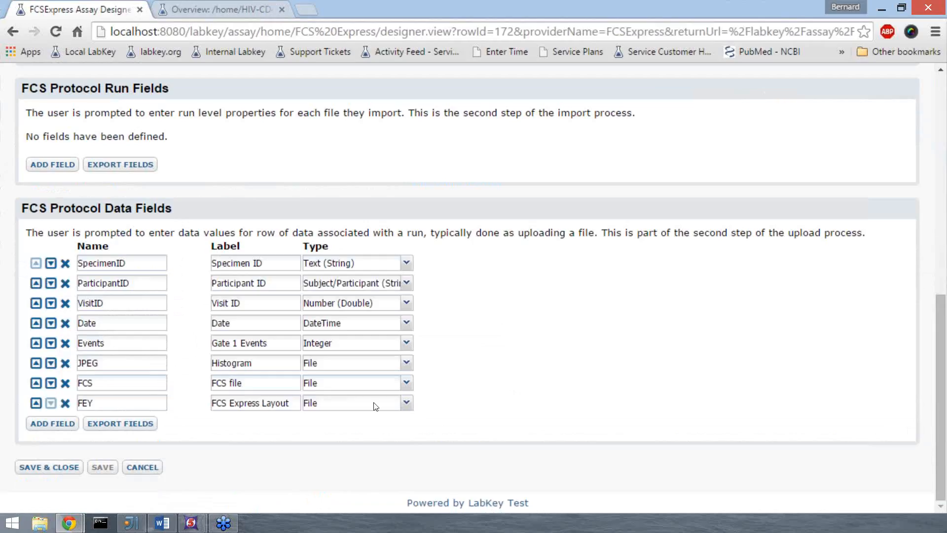
pyautogui.click(406, 403)
pyautogui.click(208, 438)
pyautogui.click(64, 468)
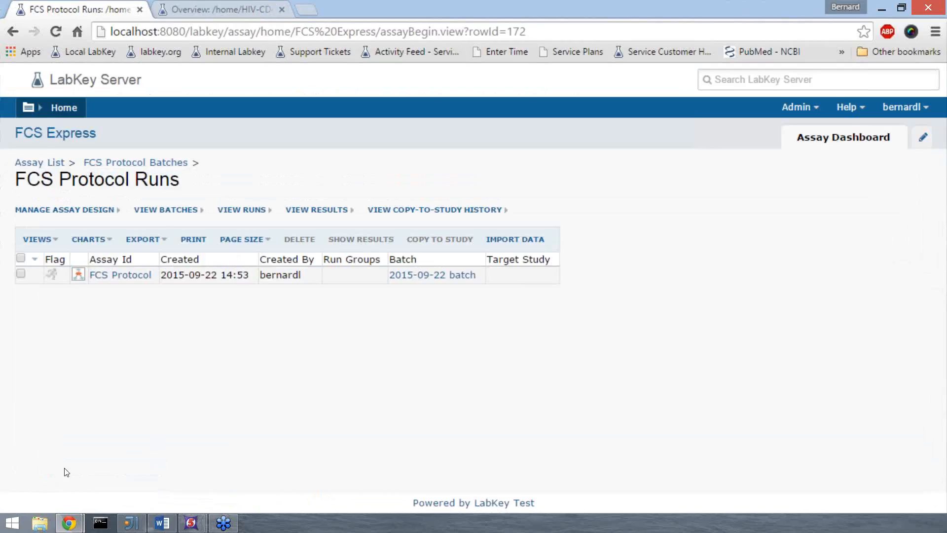
# Step: Open the results of the FCS Protocol run
pyautogui.hotkey('alt', 'Tab')
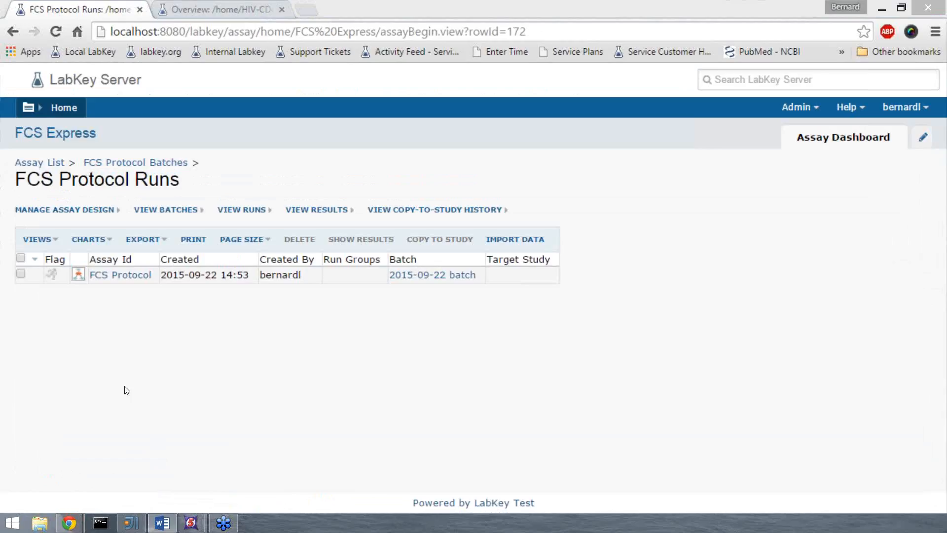
pyautogui.click(133, 280)
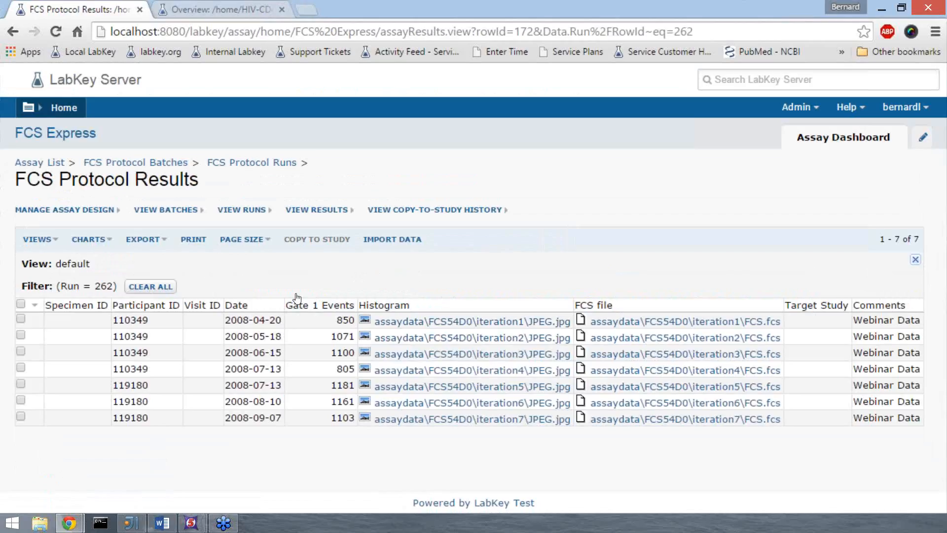
# Step: Look over the Gate 1 Events column options and the results' Excel, text and script export options, selecting R as the script type
pyautogui.click(302, 308)
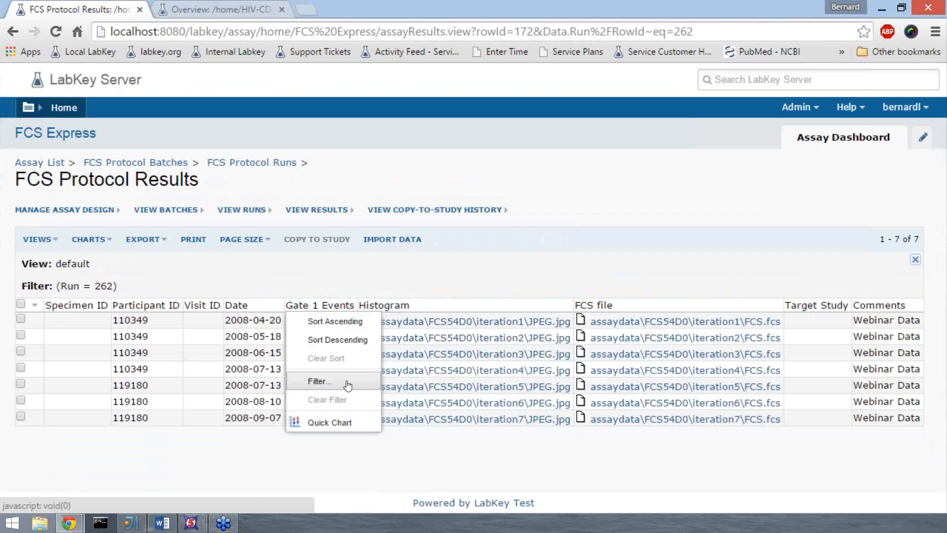
pyautogui.click(364, 277)
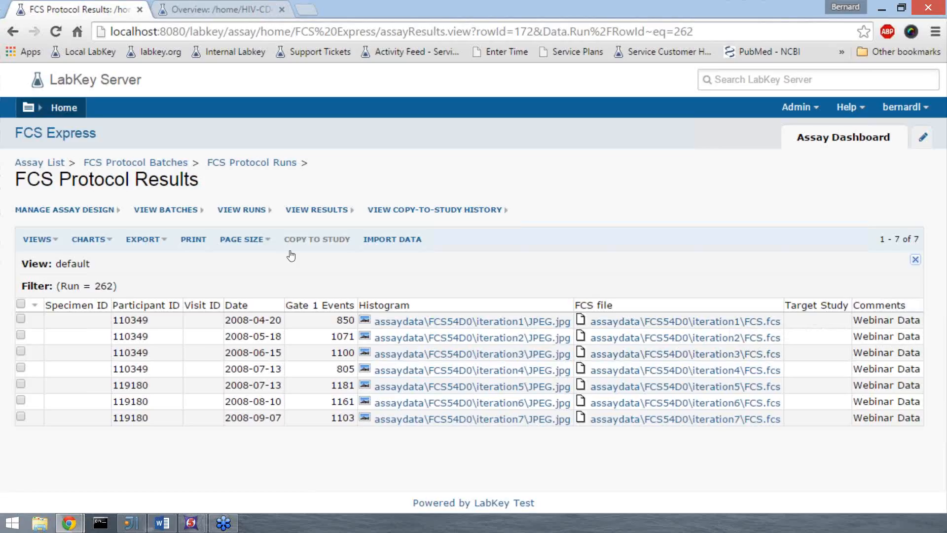
pyautogui.click(163, 246)
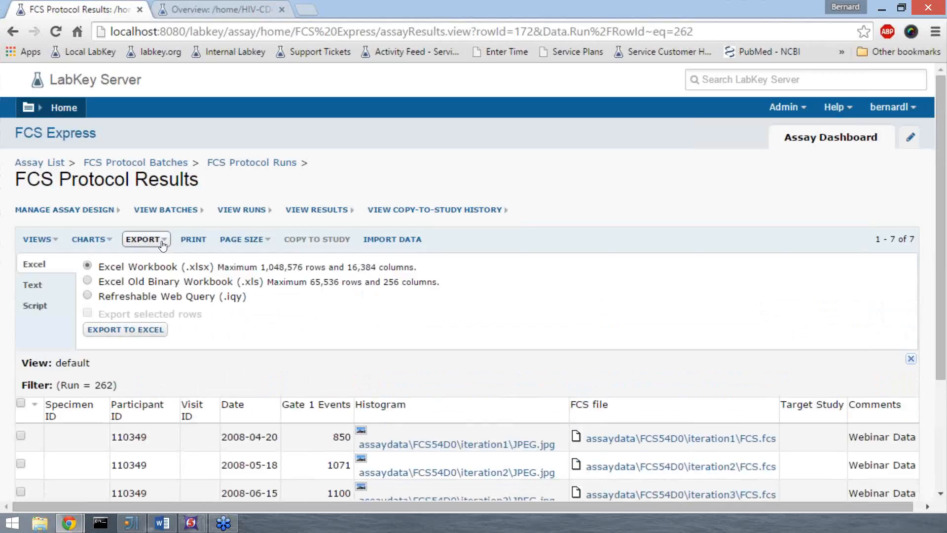
pyautogui.click(48, 285)
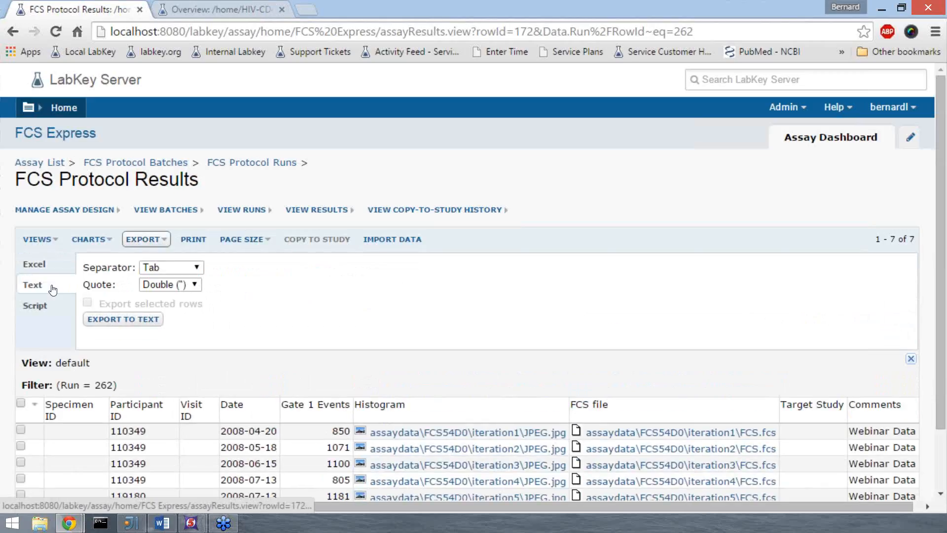
pyautogui.click(198, 267)
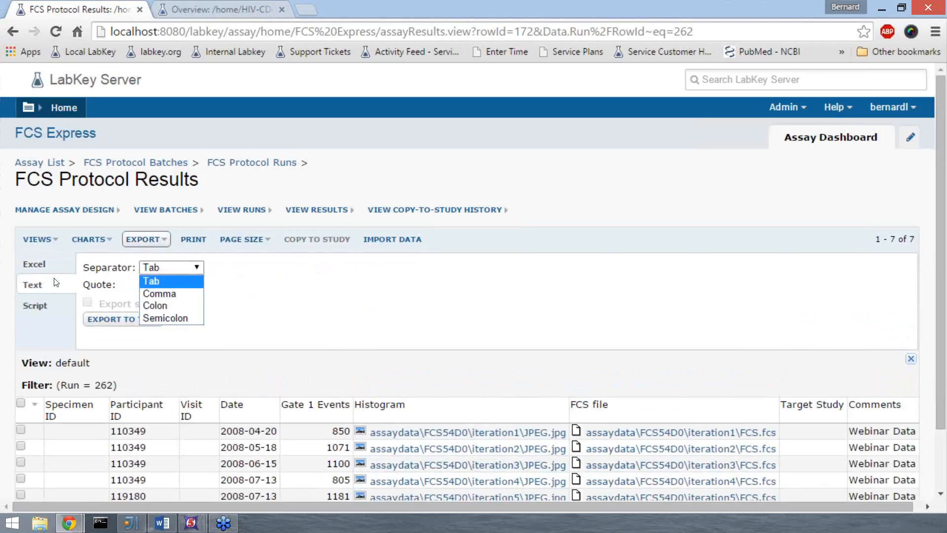
pyautogui.click(53, 303)
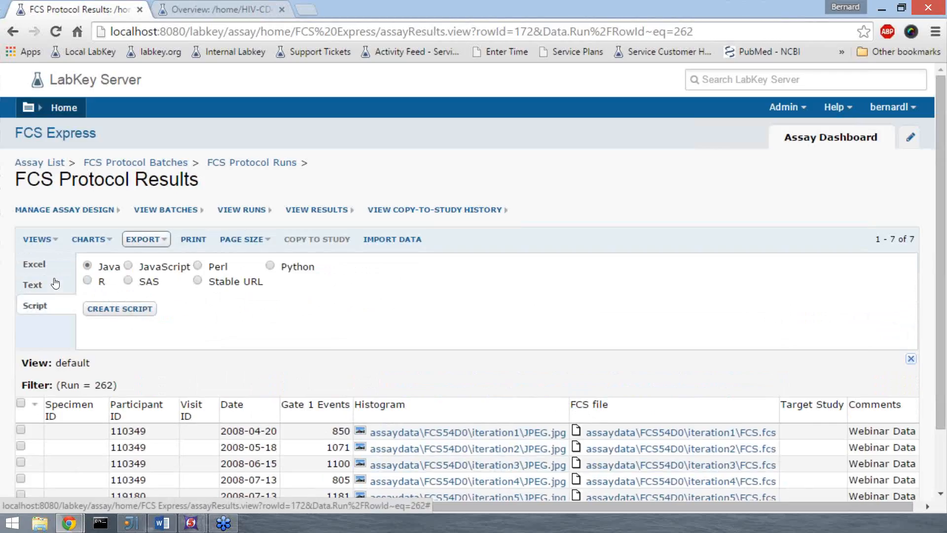
pyautogui.click(88, 281)
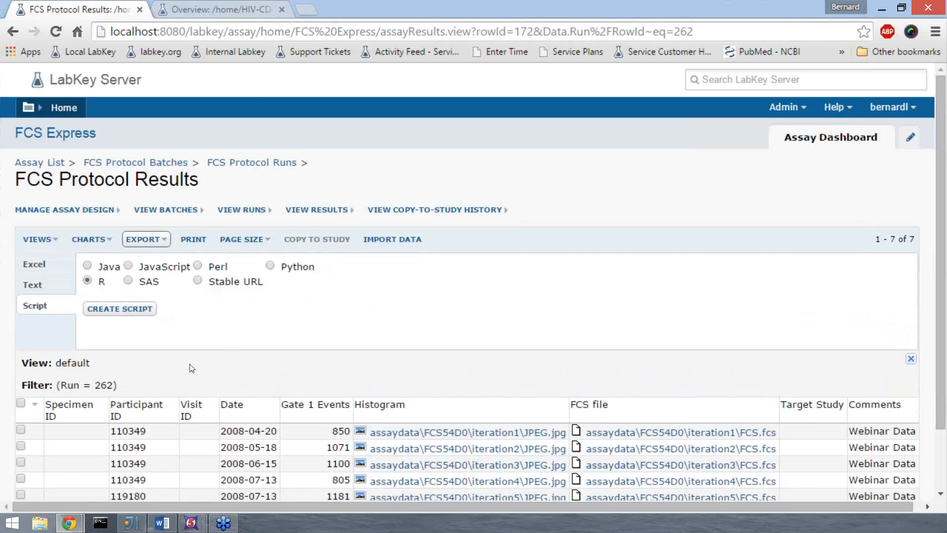
# Step: Create a quick chart of the Gate 1 Events column and check the box plot's summary statistics
pyautogui.scroll(-1, 191, 368)
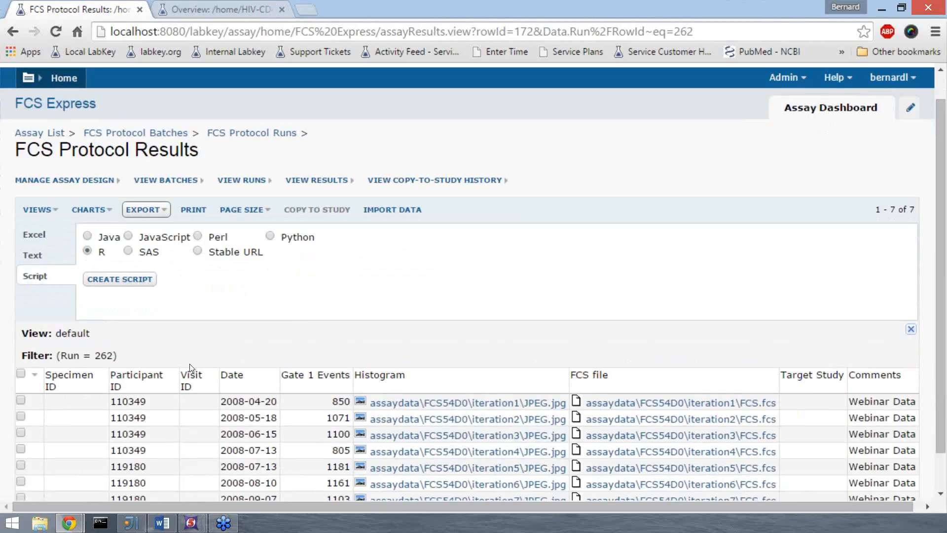
pyautogui.scroll(-1, 189, 365)
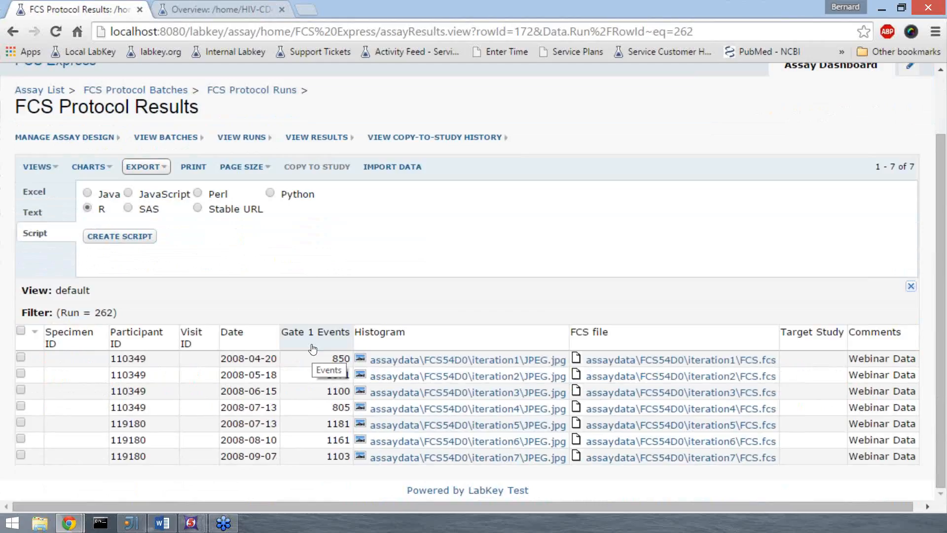
pyautogui.click(312, 349)
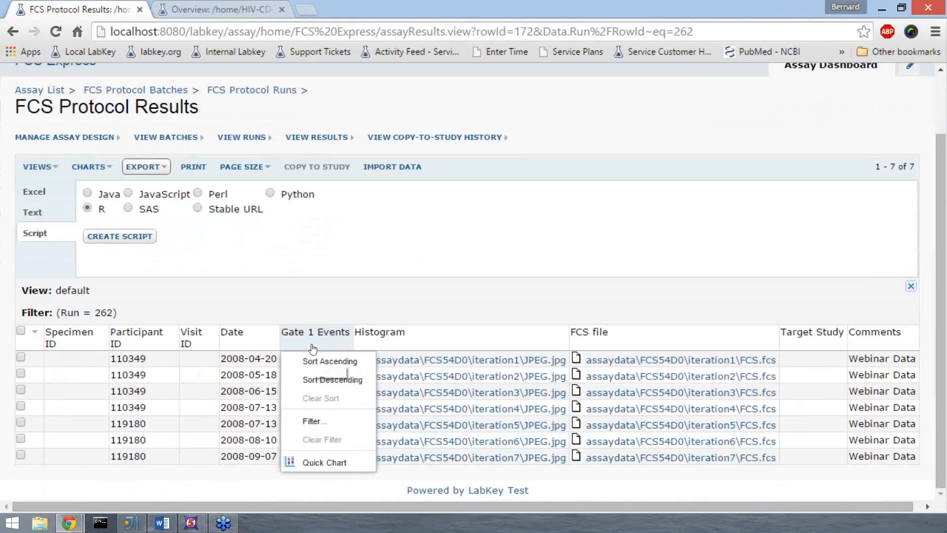
pyautogui.click(318, 463)
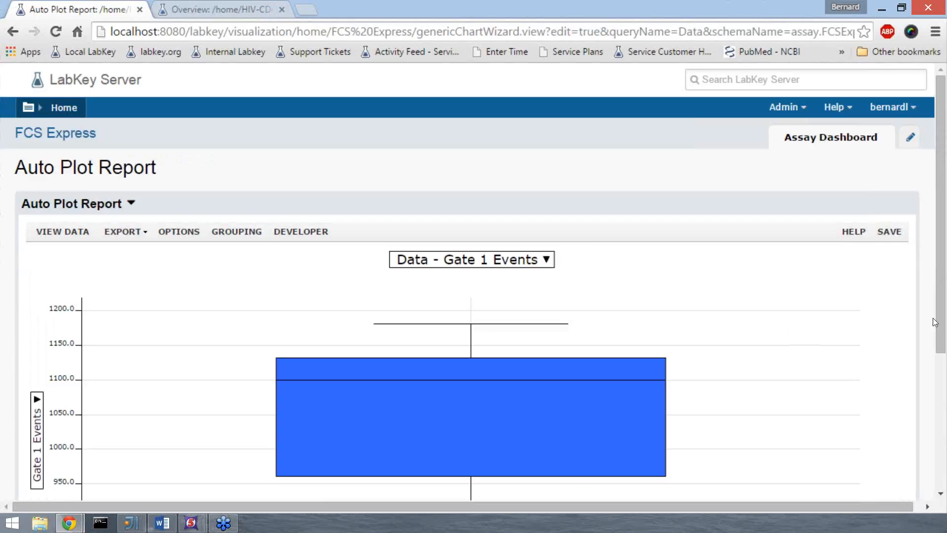
pyautogui.moveTo(942, 324); pyautogui.dragTo(944, 415)
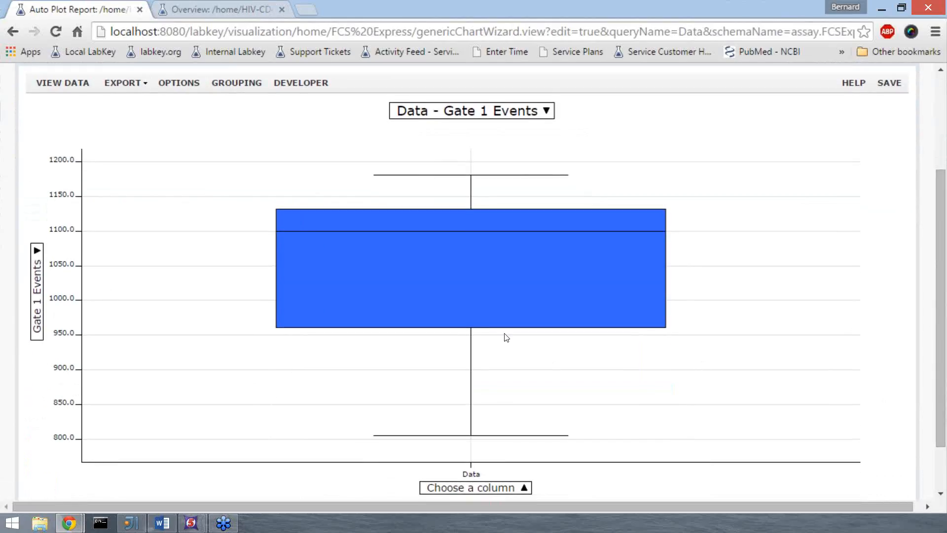
pyautogui.moveTo(479, 279)
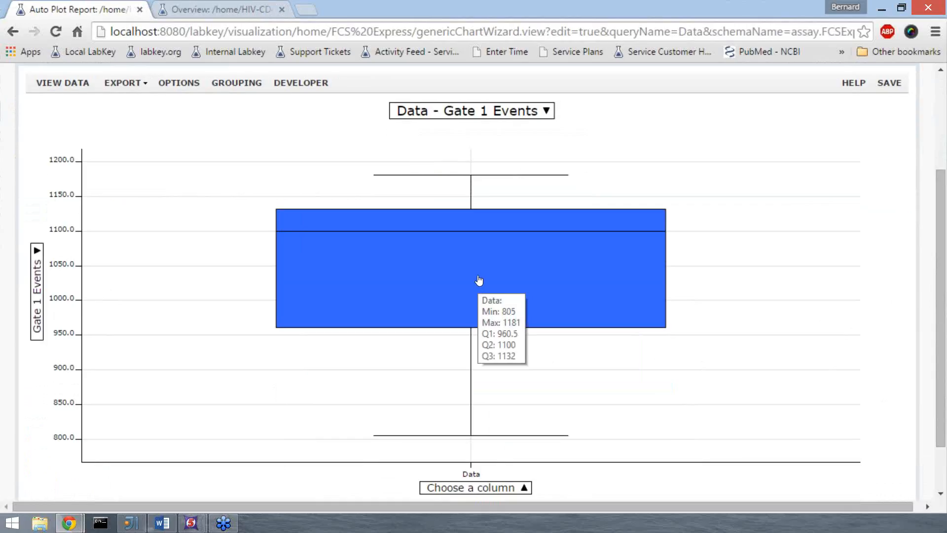
# Step: Set the chart's X axis measure to Date
pyautogui.click(525, 489)
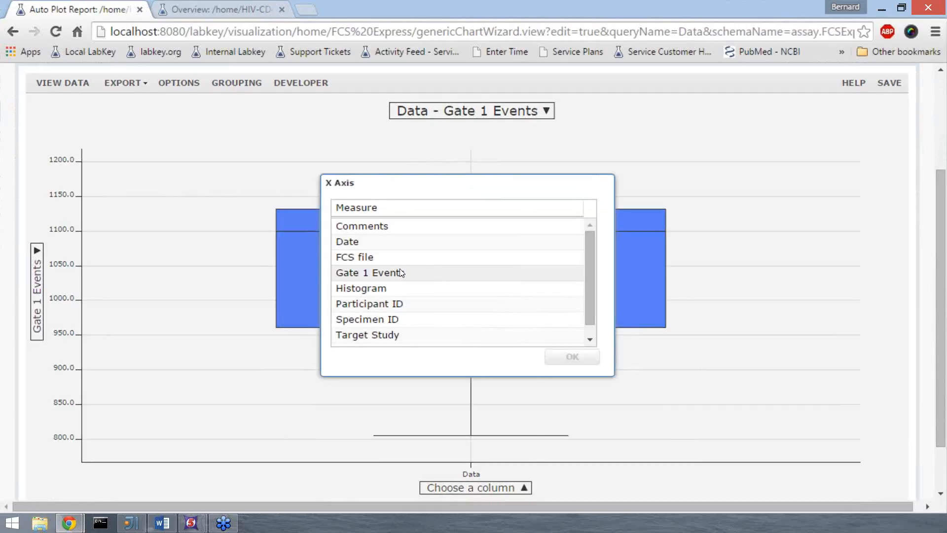
pyautogui.click(405, 242)
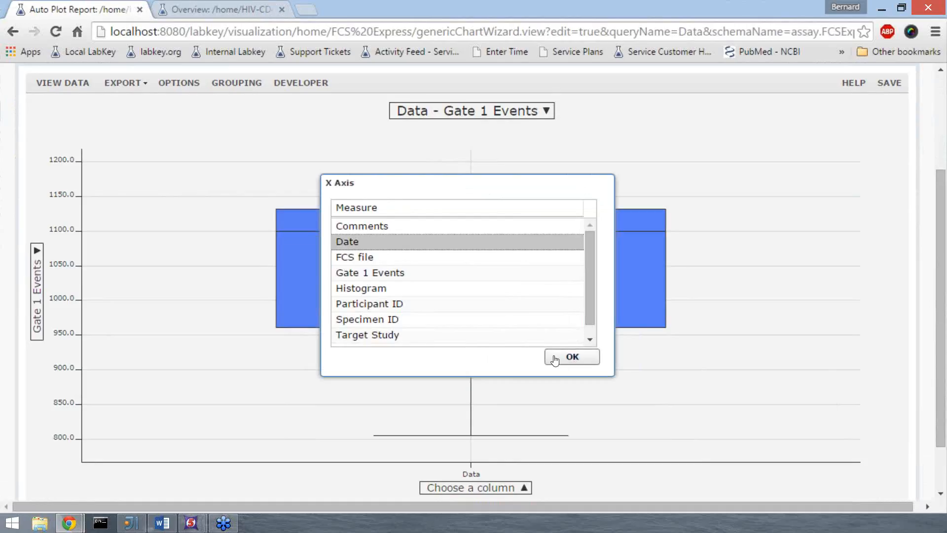
pyautogui.click(561, 360)
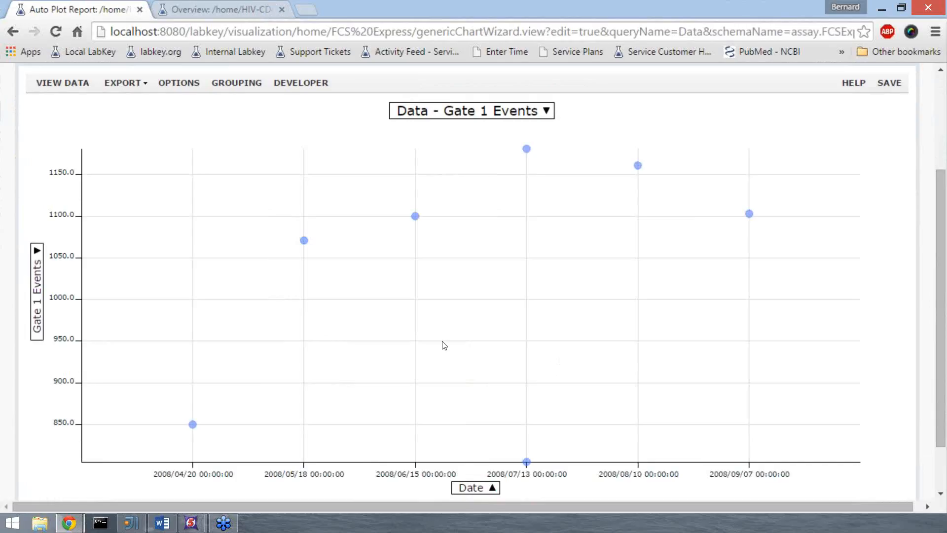
# Step: Group the chart's points by category, using Participant ID for both the color and the point shape
pyautogui.click(241, 86)
pyautogui.click(346, 132)
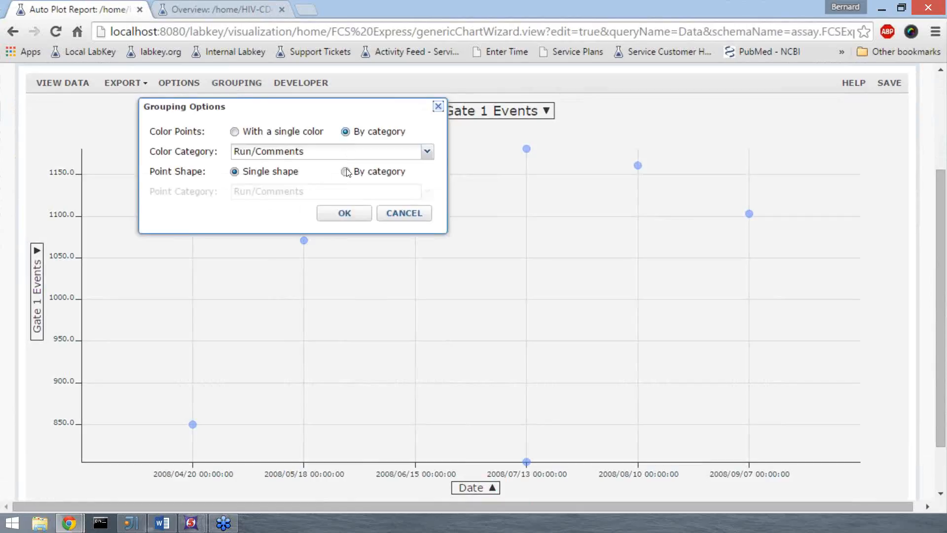
pyautogui.click(346, 172)
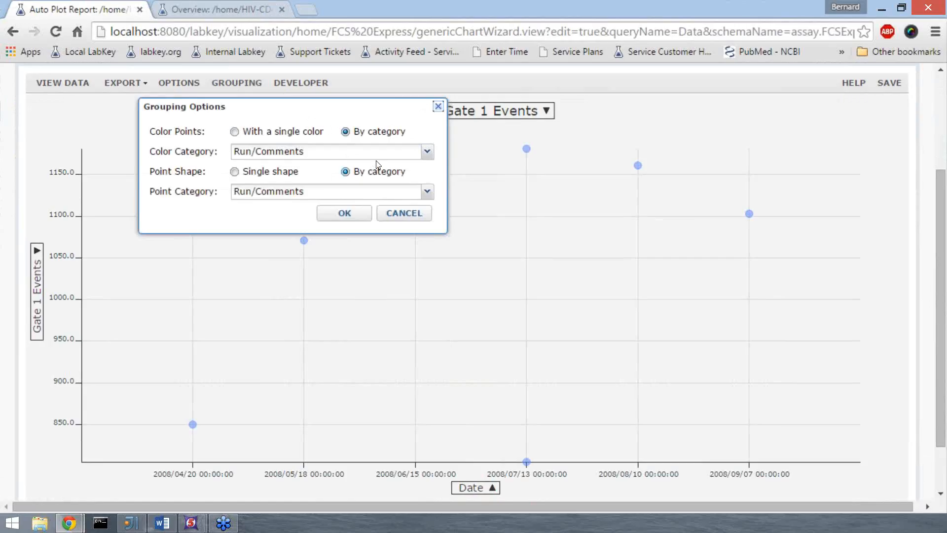
pyautogui.click(429, 154)
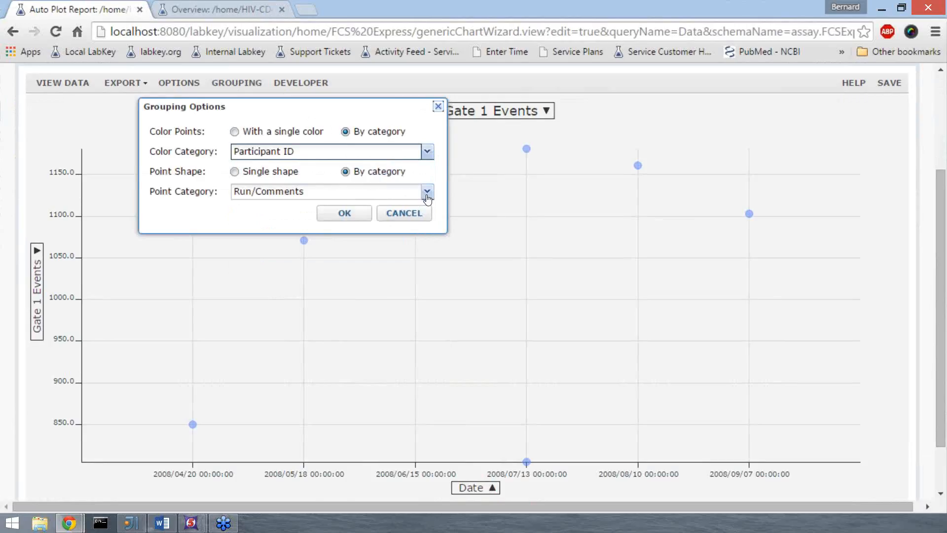
pyautogui.click(426, 192)
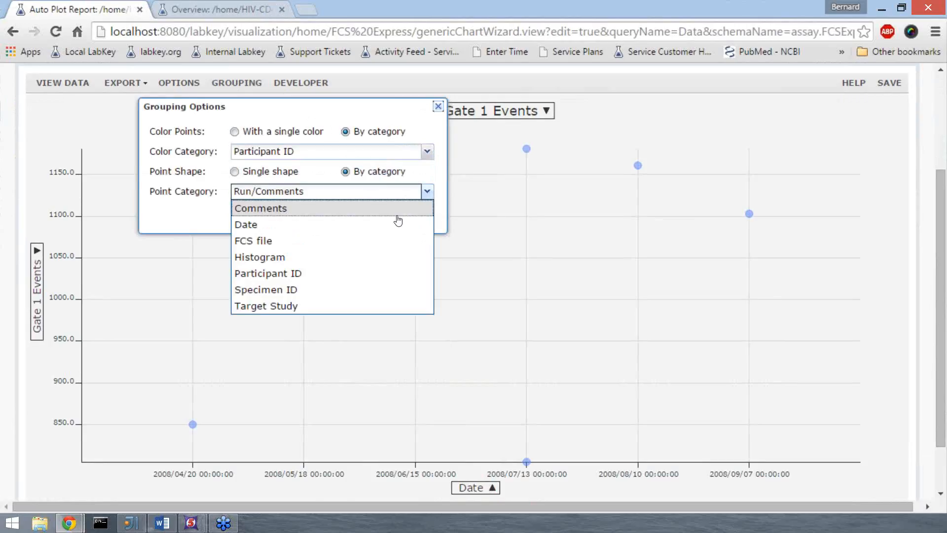
pyautogui.click(325, 273)
pyautogui.click(339, 211)
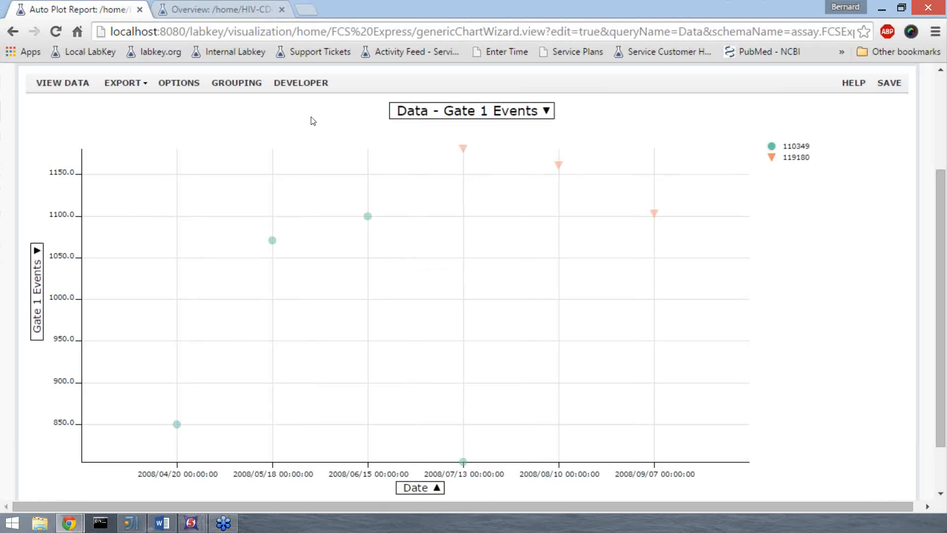
# Step: Check which export formats are offered for the chart
pyautogui.click(145, 88)
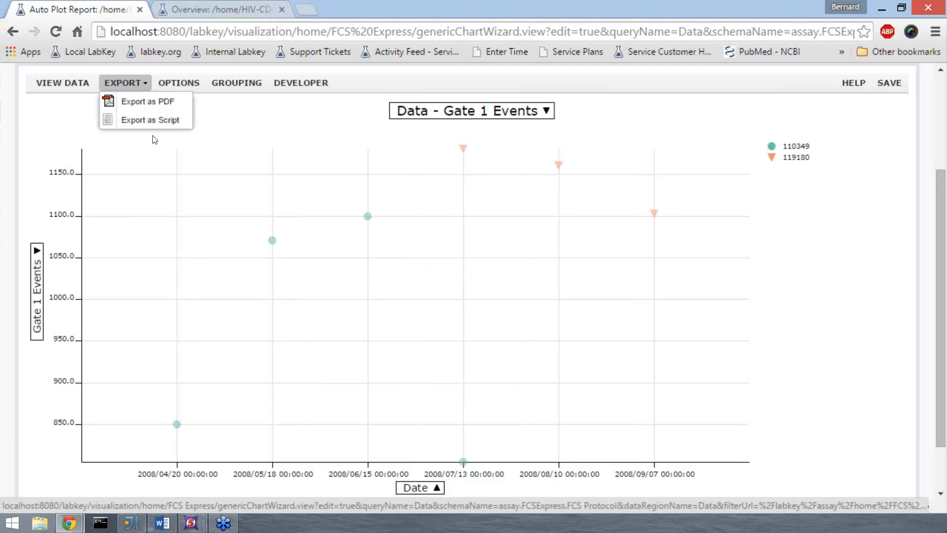
pyautogui.click(240, 127)
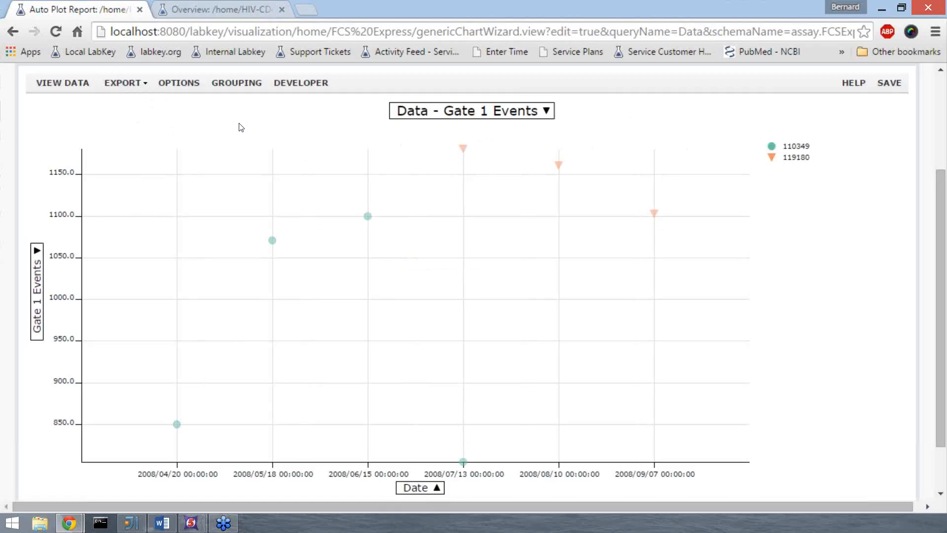
pyautogui.hotkey('alt', 'Tab')
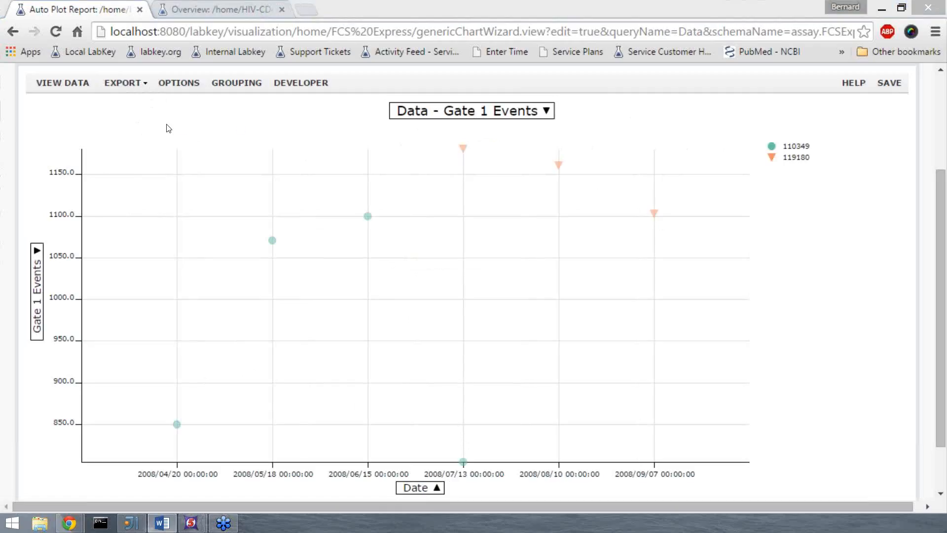
pyautogui.hotkey('alt', 'Tab')
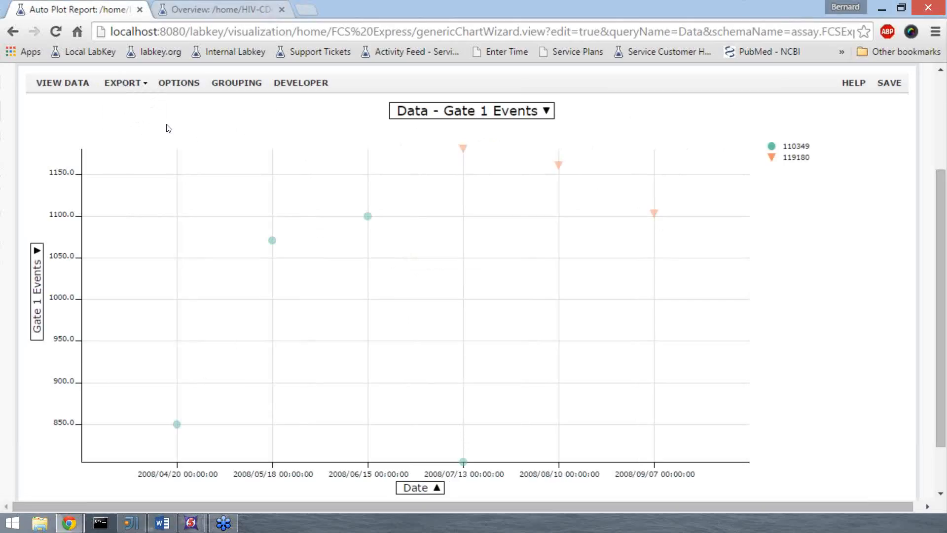
# Step: Return to the FCS Express assay list and reopen the results of the FCS Protocol run
pyautogui.scroll(3, 168, 128)
pyautogui.click(61, 131)
pyautogui.click(439, 151)
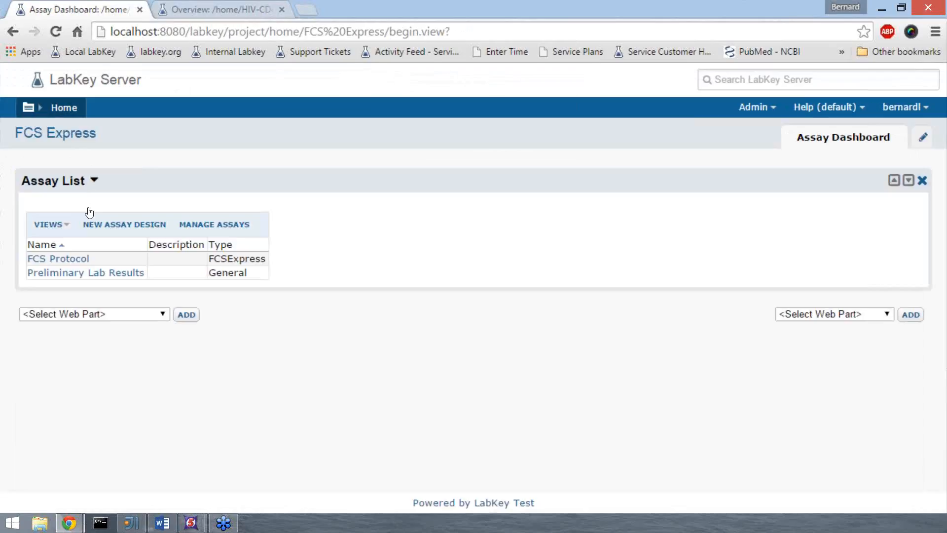
pyautogui.click(64, 260)
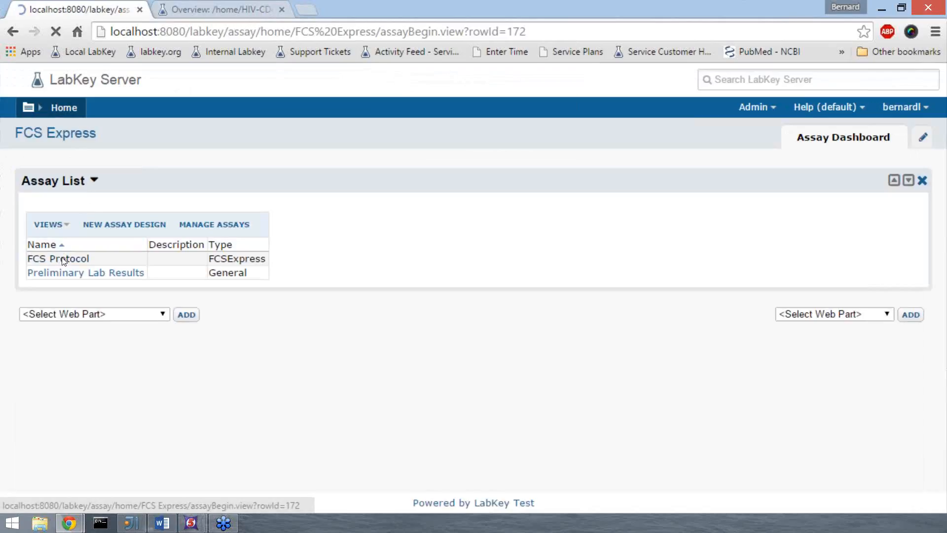
pyautogui.click(115, 278)
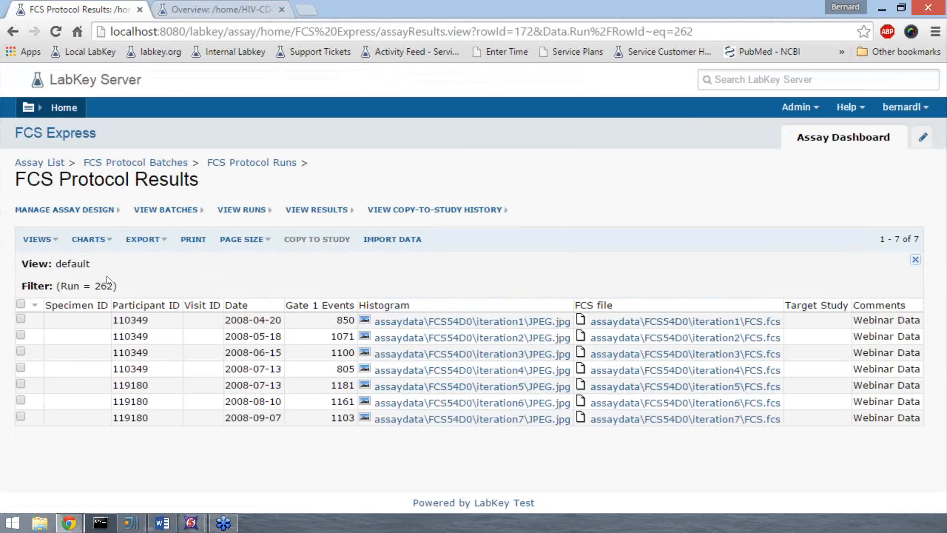
# Step: Select all rows of the FCS Protocol results and start copying them to a study
pyautogui.click(20, 304)
pyautogui.click(22, 334)
pyautogui.click(21, 352)
pyautogui.click(319, 241)
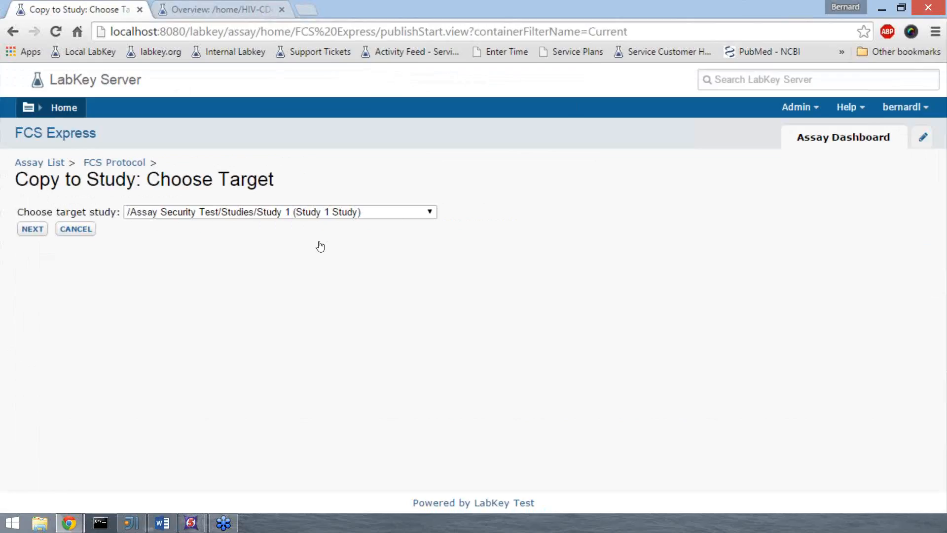
# Step: Choose /home/HIV-CD4 Study (Interactive Example - Study) as the target study and copy the verified rows into it
pyautogui.click(430, 213)
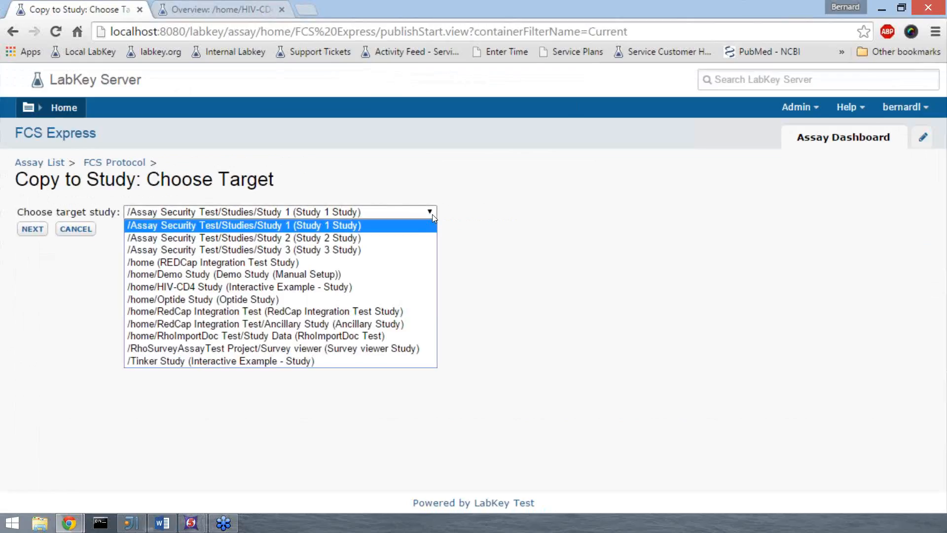
pyautogui.click(345, 289)
pyautogui.click(35, 232)
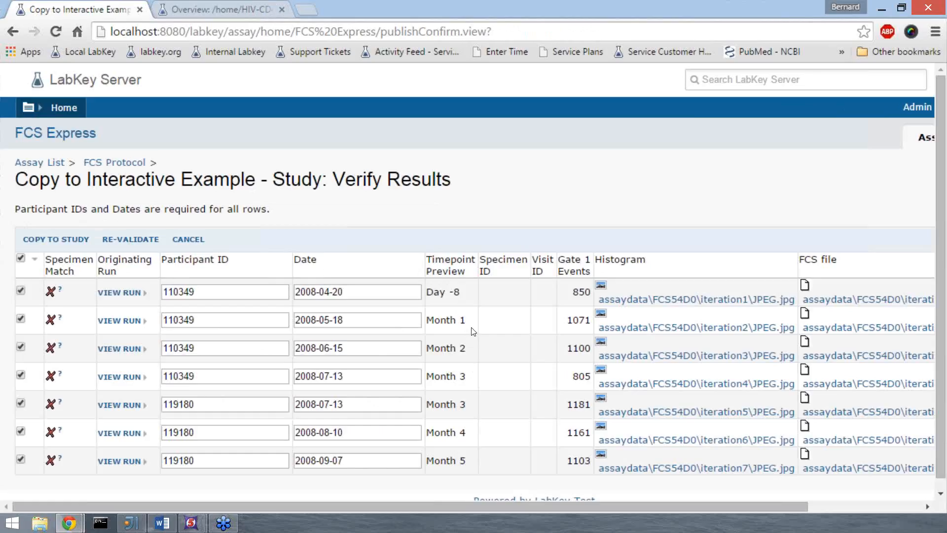
pyautogui.click(58, 241)
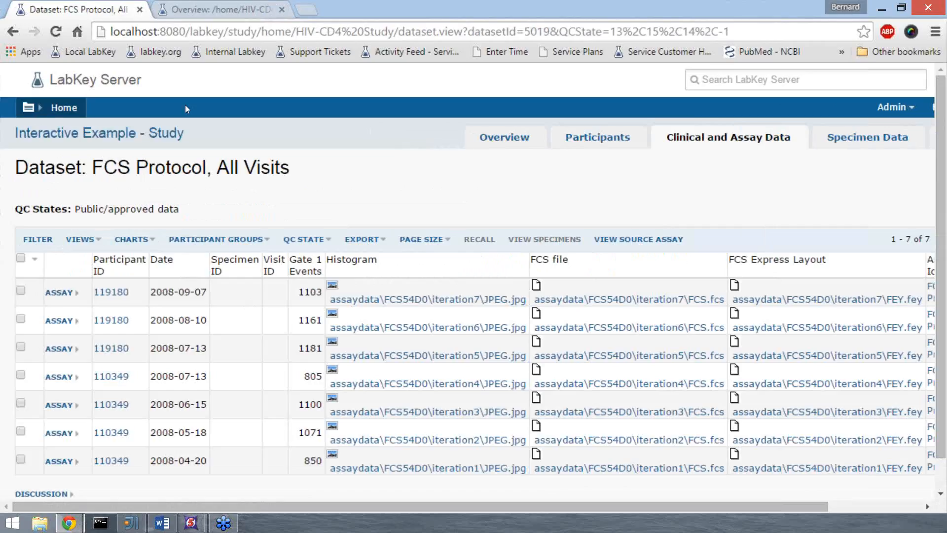
# Step: Refresh the HIV-CD4 Study overview and open the FCS Protocol dataset listed there
pyautogui.click(228, 6)
pyautogui.press('F5')
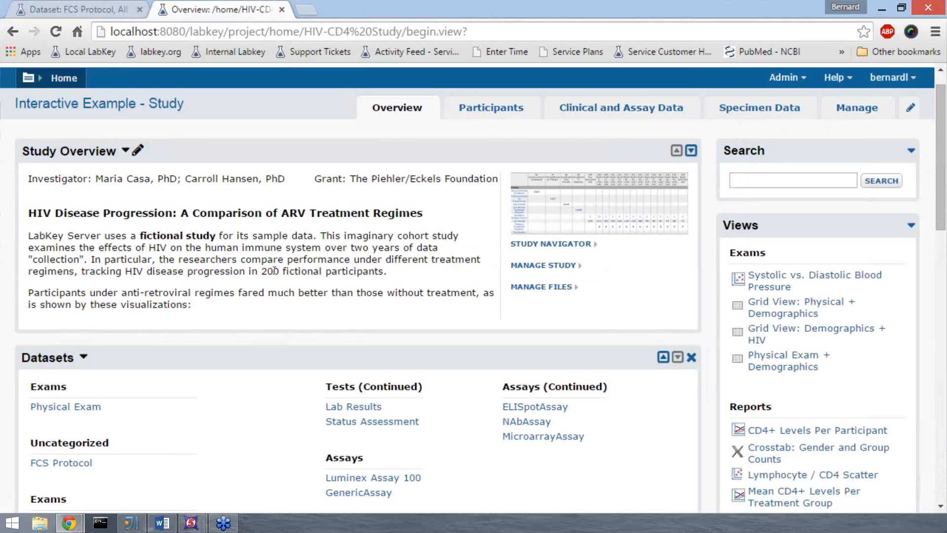
pyautogui.scroll(-1, 274, 271)
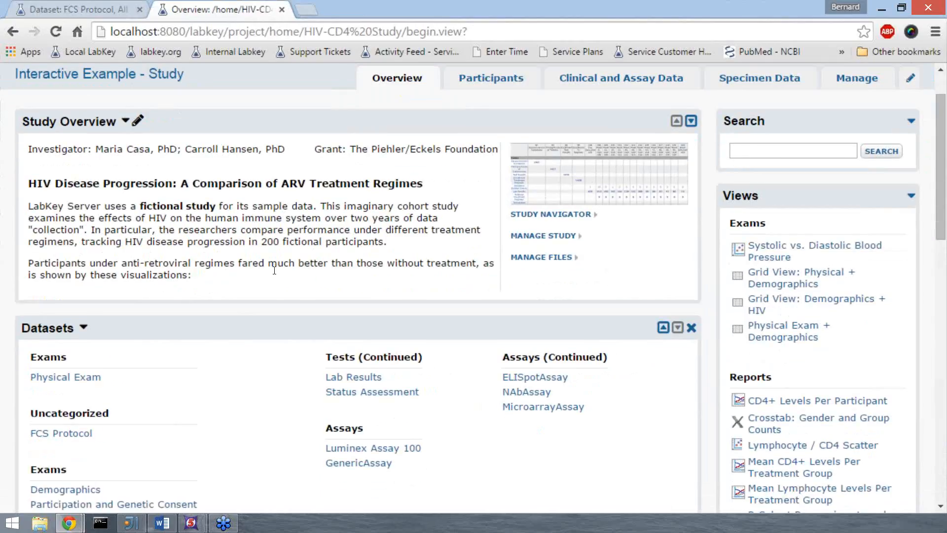
pyautogui.scroll(-2, 274, 270)
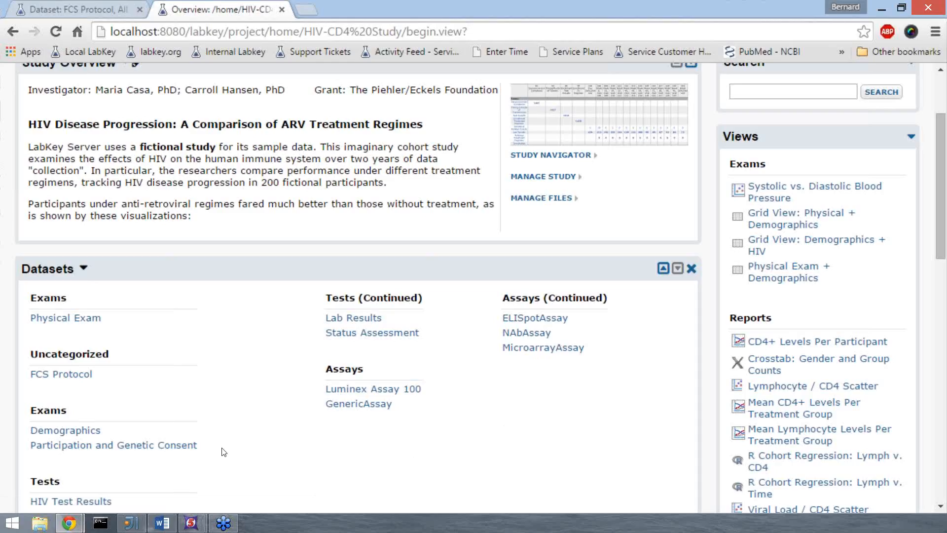
pyautogui.click(76, 375)
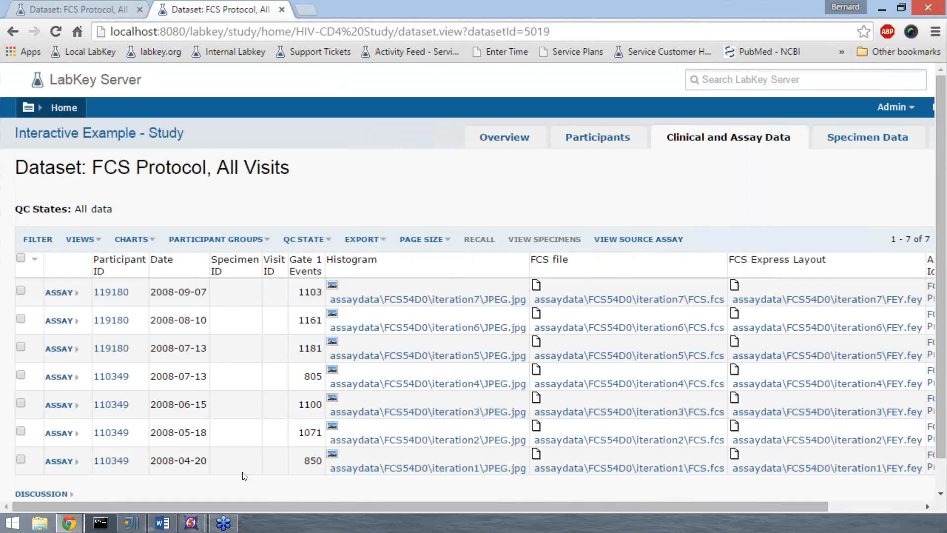
# Step: Customize the FCS Protocol grid view by removing Specimen ID and Visit ID and adding the participant fields Gender and Treatment Group
pyautogui.click(81, 239)
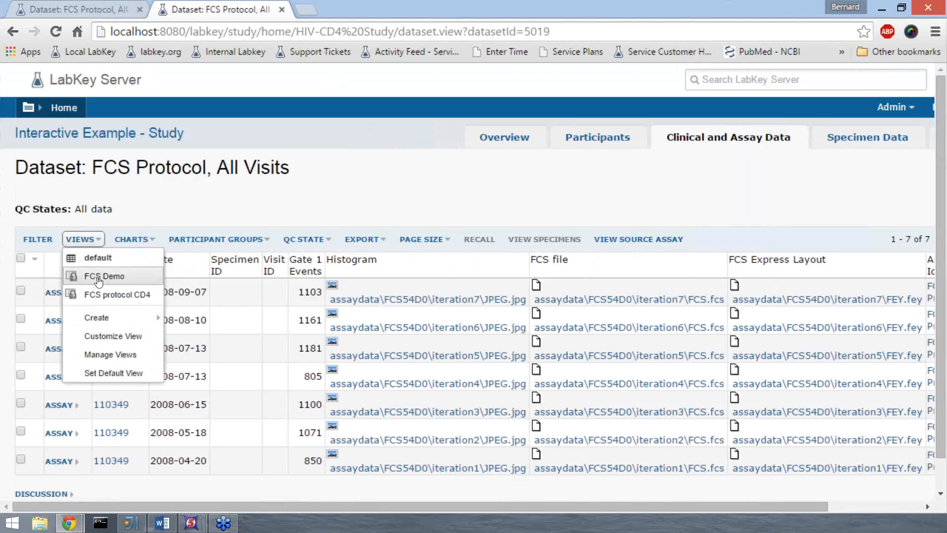
pyautogui.click(115, 337)
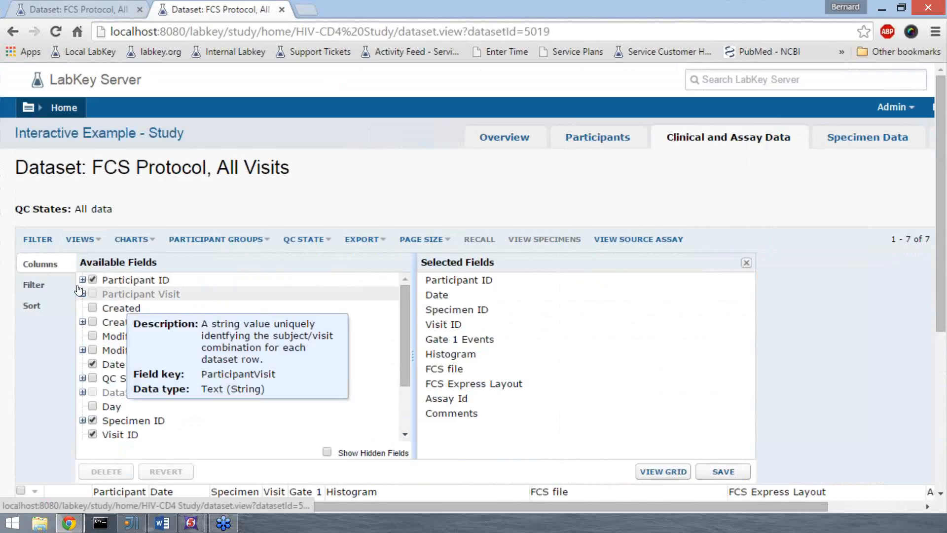
pyautogui.click(83, 280)
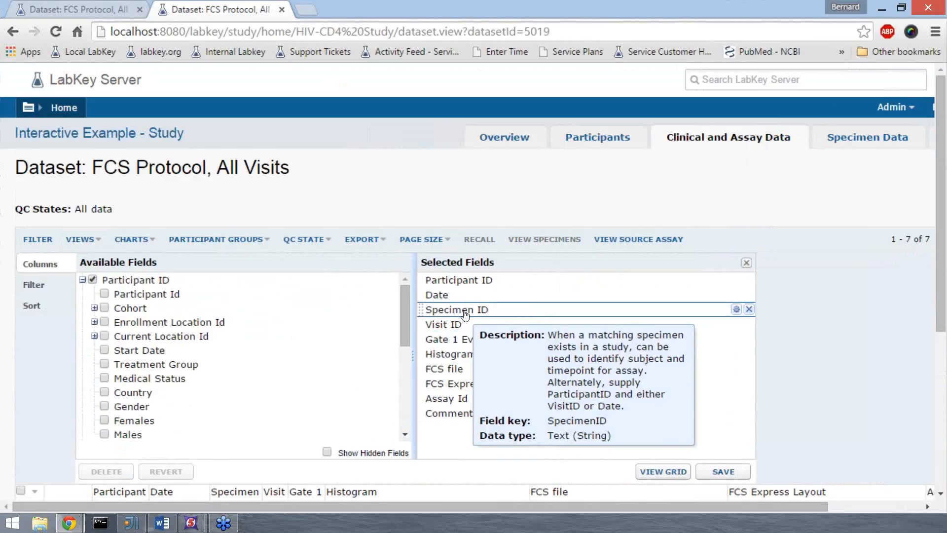
pyautogui.click(749, 310)
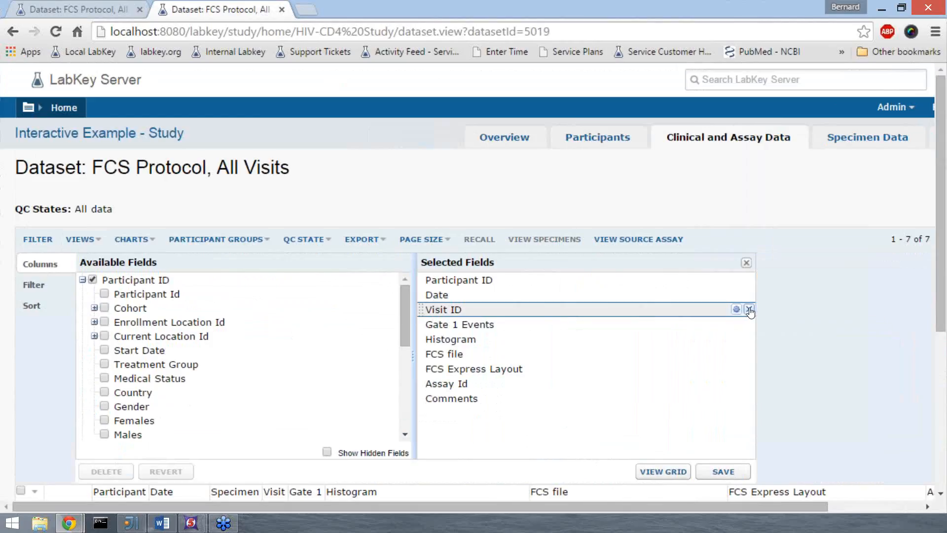
pyautogui.click(749, 310)
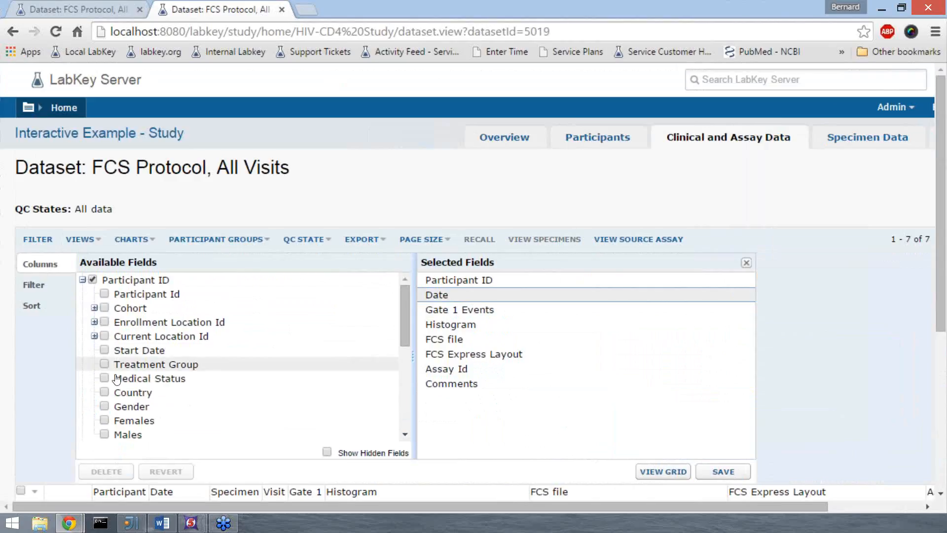
pyautogui.click(105, 405)
pyautogui.click(105, 364)
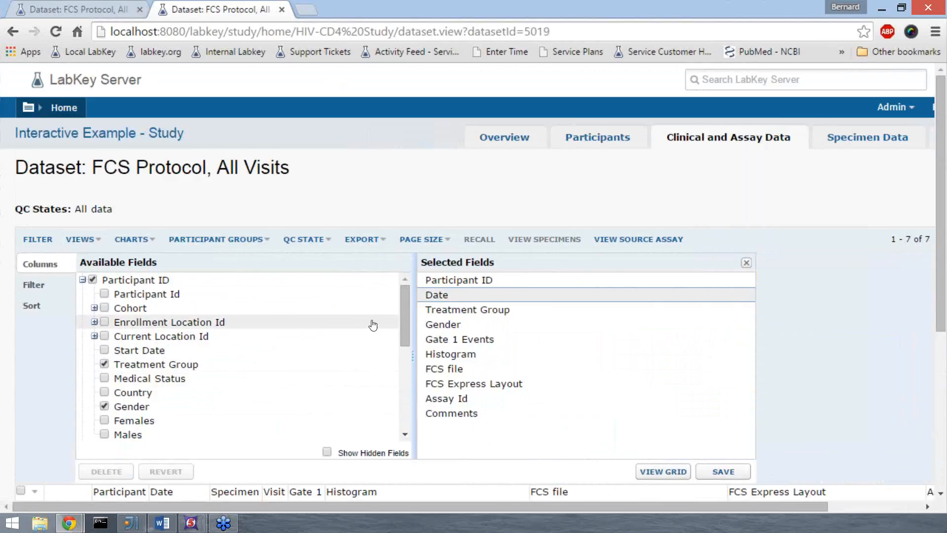
# Step: Add CD4+ (cells/mm3) and Viral Load from the Lab Results dataset and save the grid as the default view for this page
pyautogui.moveTo(406, 325); pyautogui.dragTo(410, 398)
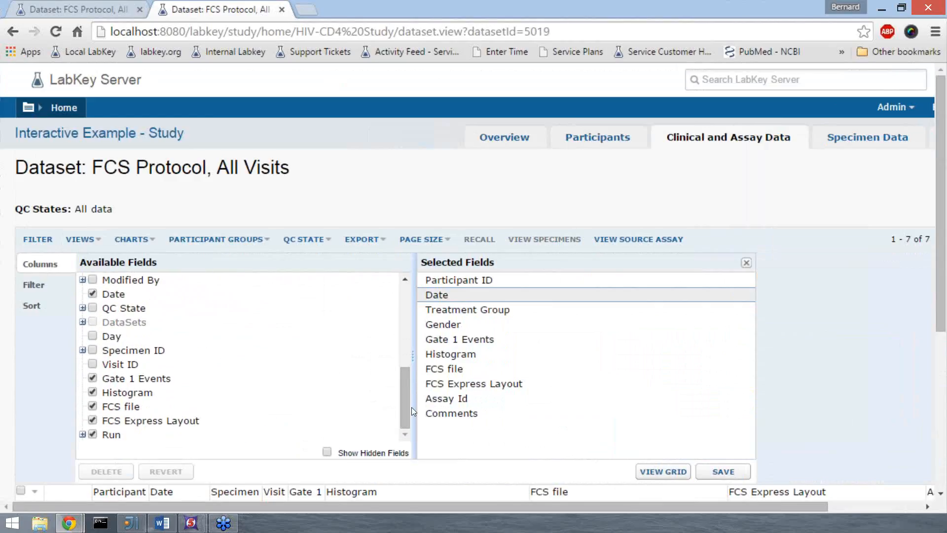
pyautogui.click(82, 321)
pyautogui.click(93, 392)
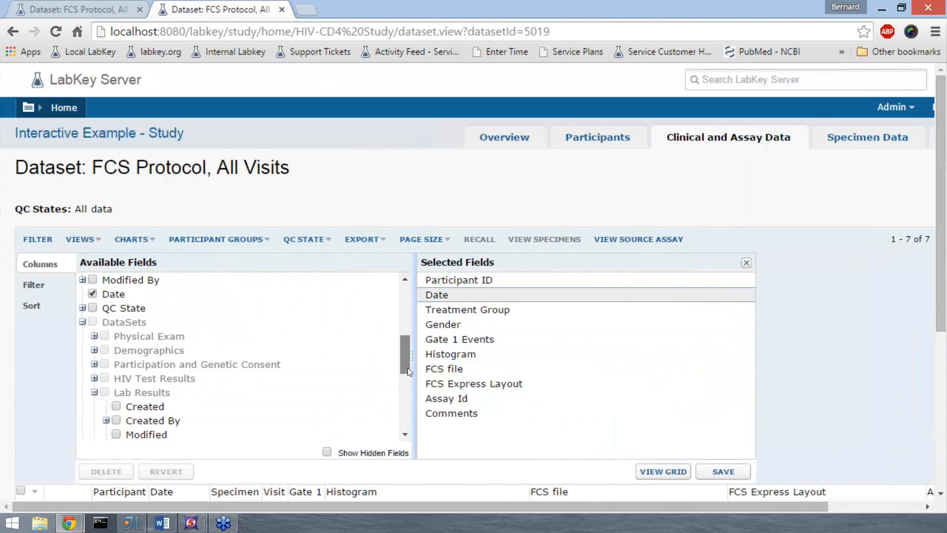
pyautogui.scroll(-3, 407, 368)
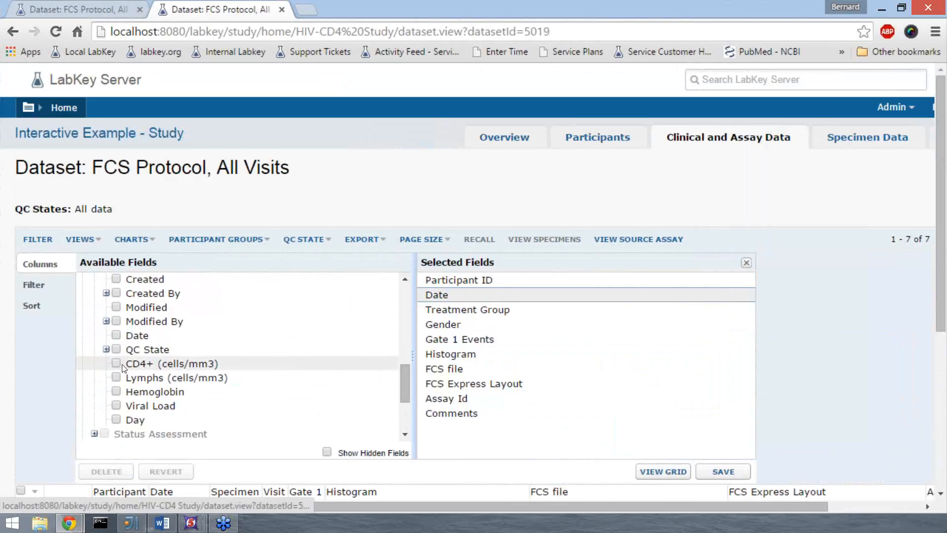
pyautogui.click(117, 364)
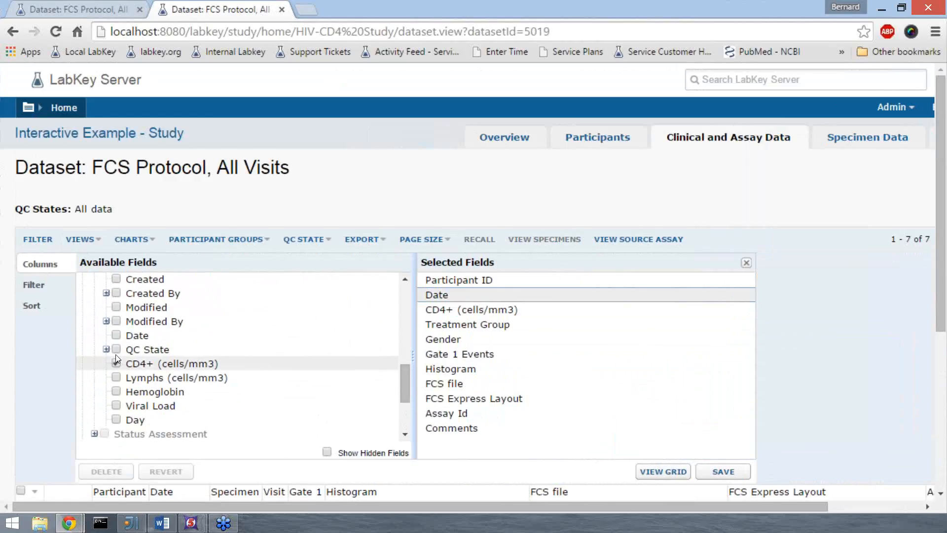
pyautogui.click(116, 406)
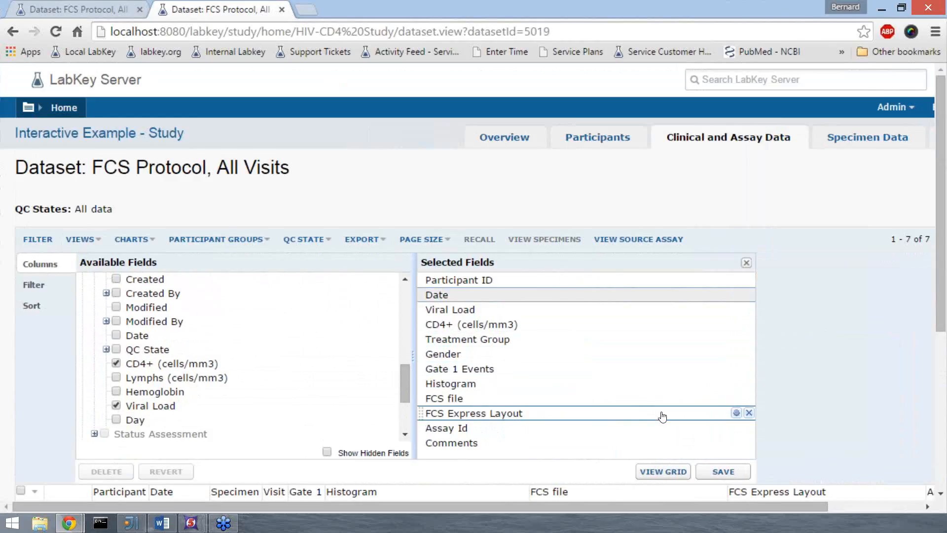
pyautogui.click(711, 472)
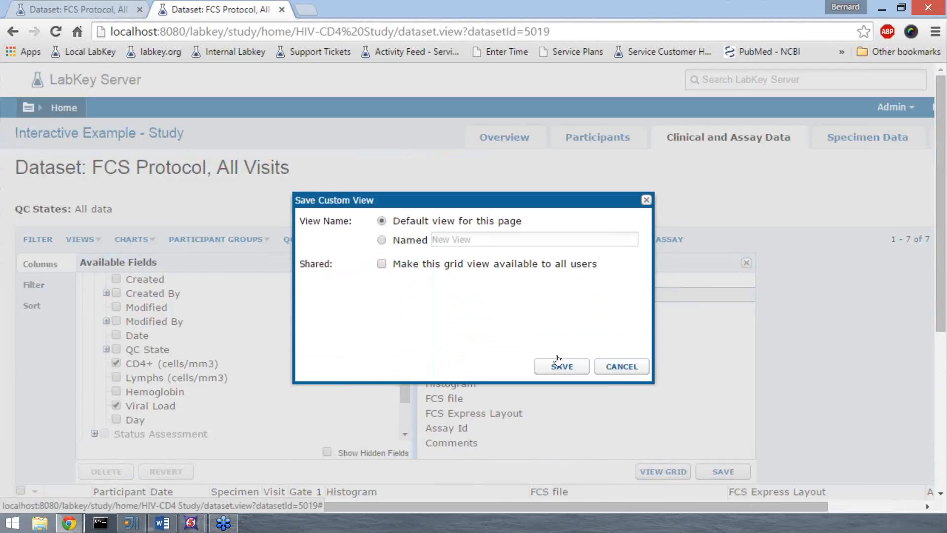
pyautogui.click(562, 367)
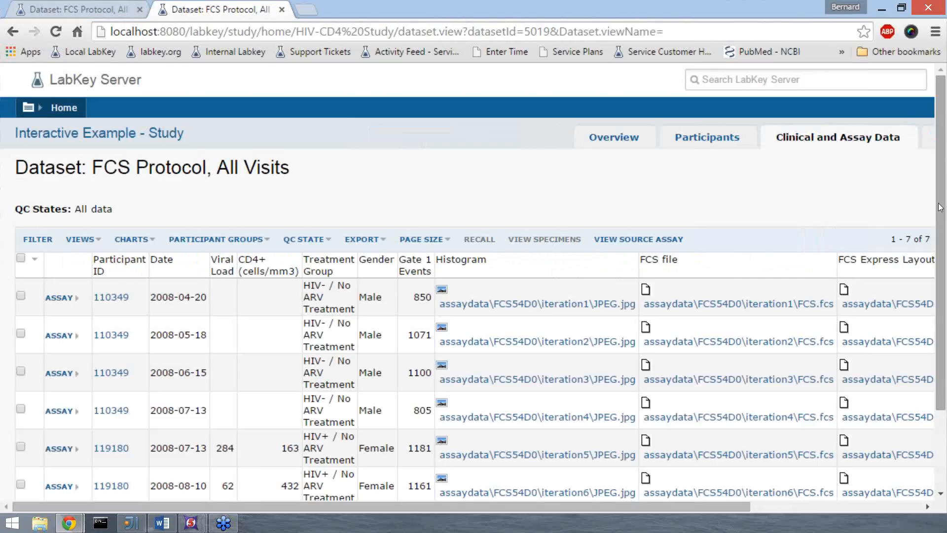
# Step: Compare the Treatment Group values across the rows of the customized grid and check which chart types can be created
pyautogui.moveTo(940, 207); pyautogui.dragTo(942, 214)
pyautogui.scroll(-3, 378, 379)
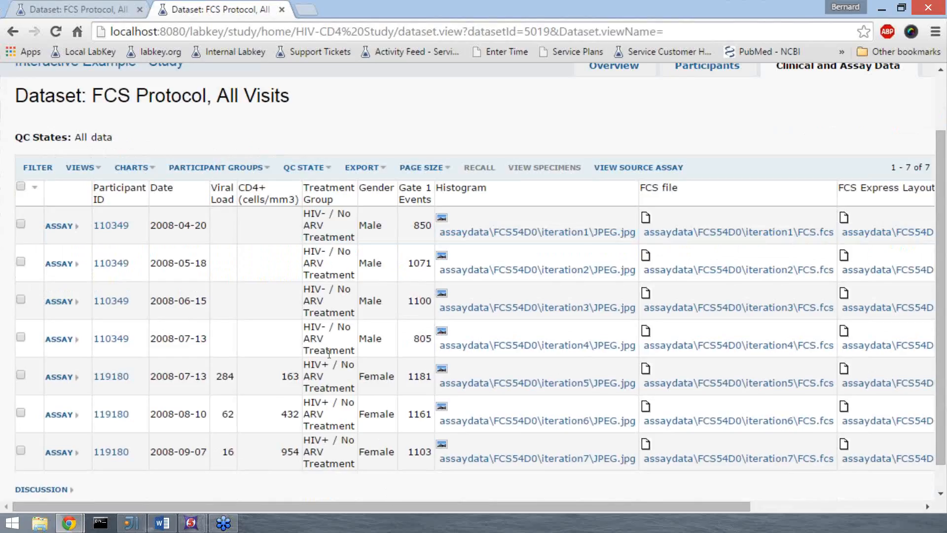
pyautogui.moveTo(304, 326); pyautogui.dragTo(330, 327)
pyautogui.click(330, 326)
pyautogui.moveTo(329, 364); pyautogui.dragTo(304, 365)
pyautogui.click(315, 366)
pyautogui.click(156, 169)
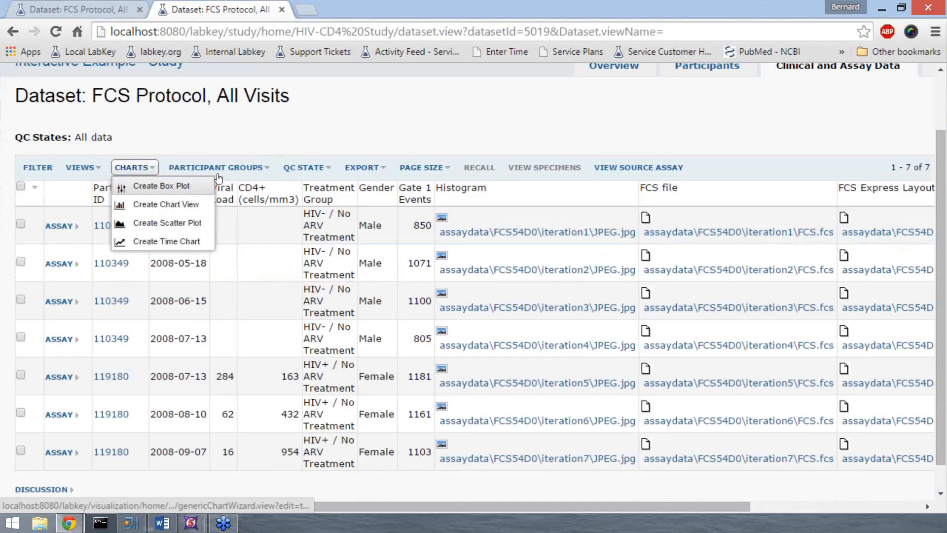
pyautogui.click(249, 123)
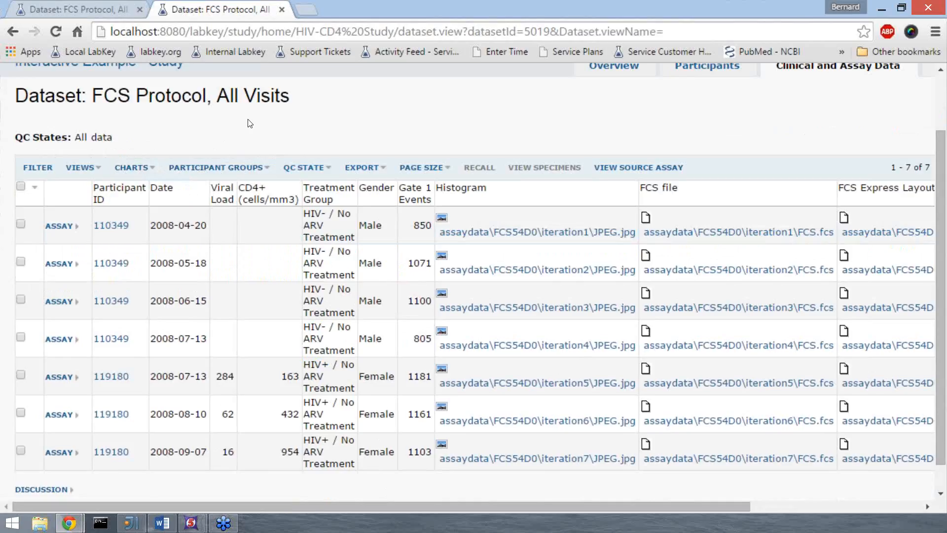
# Step: Return to the study overview and open the CD4+ Levels Per Participant report to view its chart
pyautogui.scroll(1, 249, 124)
pyautogui.scroll(1, 249, 121)
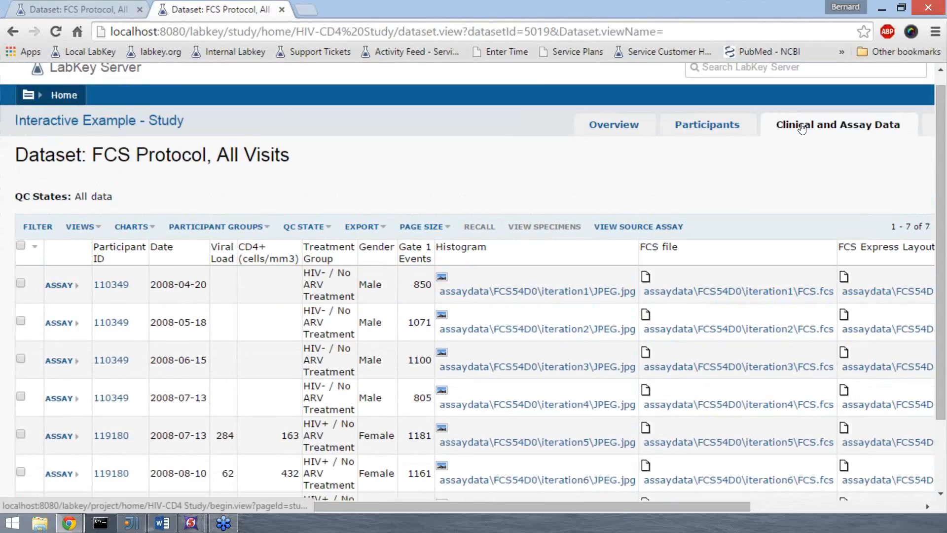
pyautogui.click(627, 128)
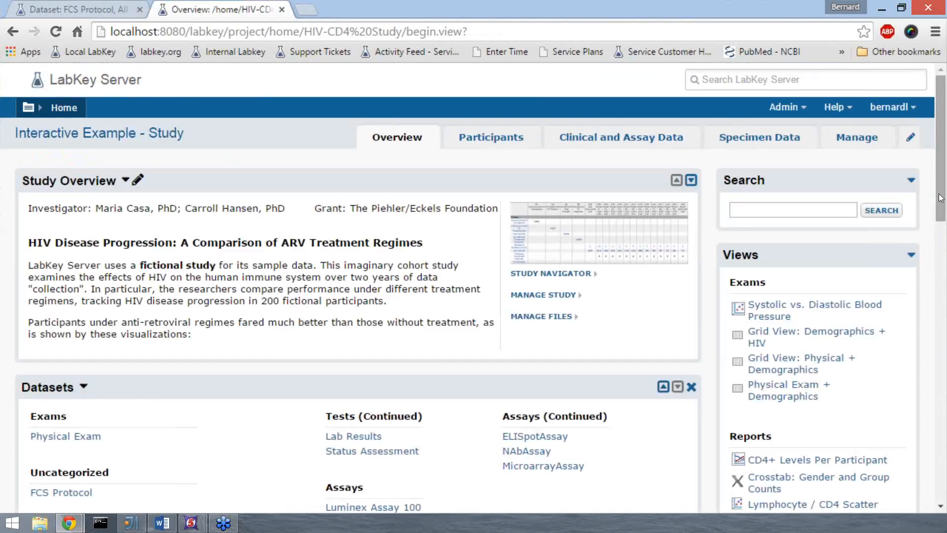
pyautogui.moveTo(945, 197); pyautogui.dragTo(944, 245)
pyautogui.click(819, 310)
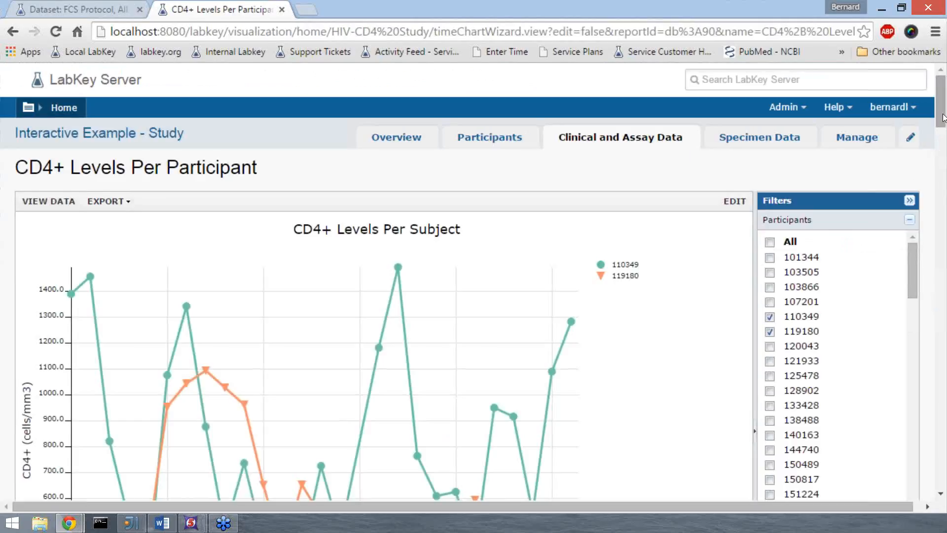
pyautogui.moveTo(943, 115); pyautogui.dragTo(942, 134)
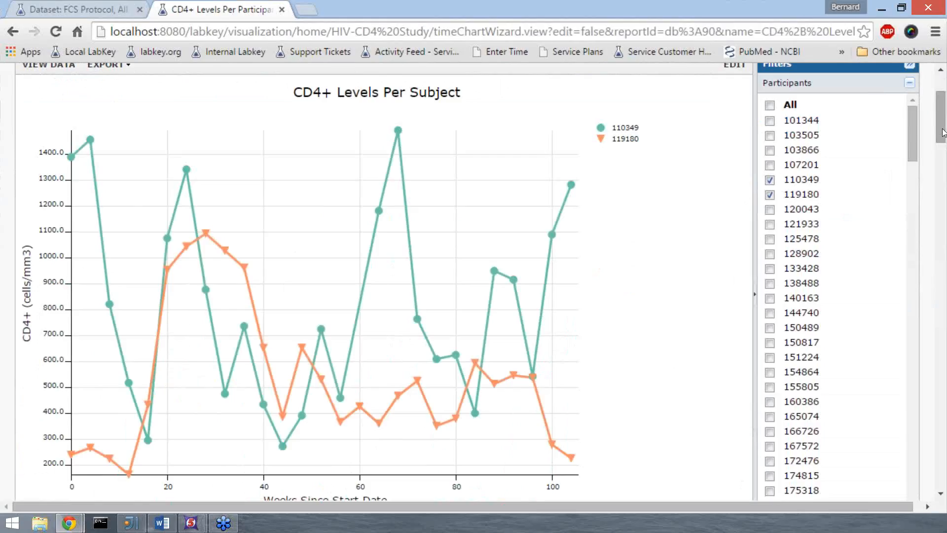
pyautogui.moveTo(943, 132); pyautogui.dragTo(942, 126)
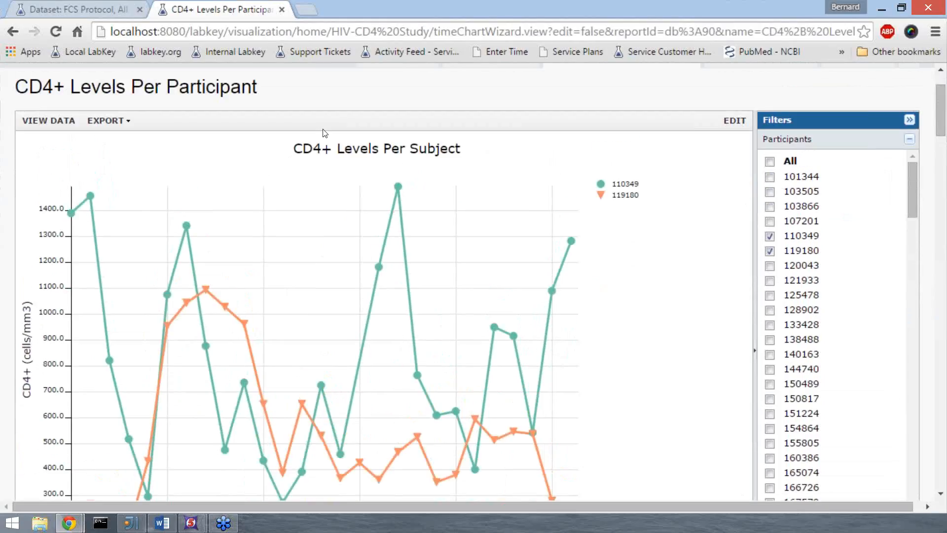
# Step: Edit the CD4+ chart by adding the Gate 1 Events measure from FCS Protocol, drawn on the right y-axis
pyautogui.click(735, 121)
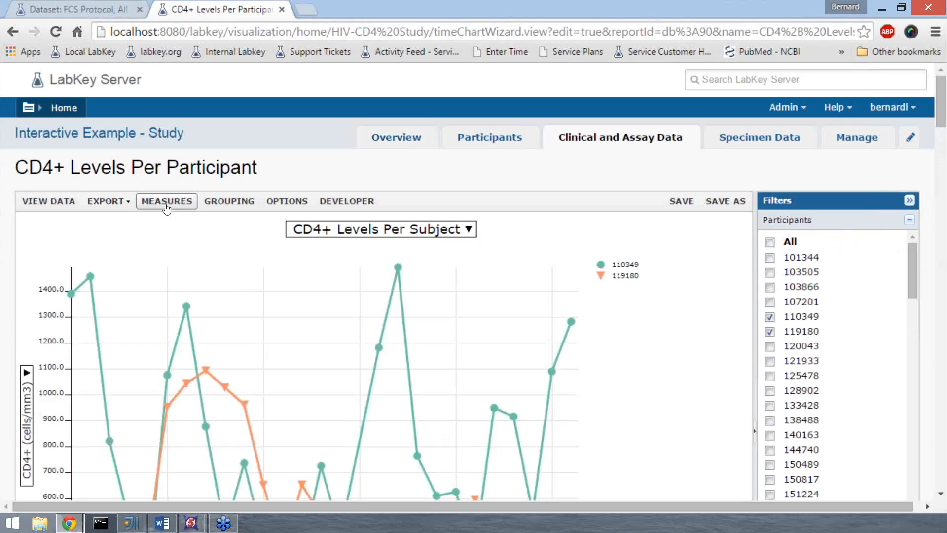
pyautogui.click(166, 203)
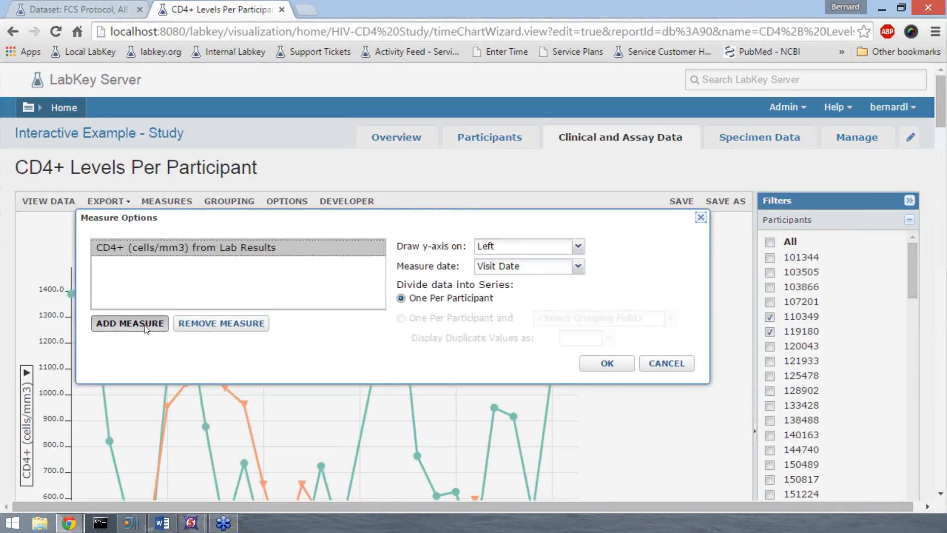
pyautogui.click(143, 325)
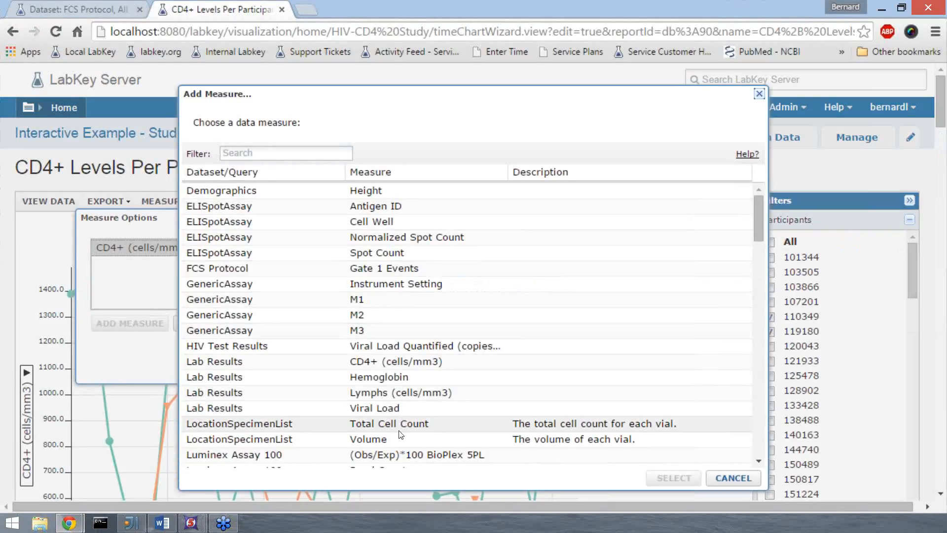
pyautogui.click(380, 269)
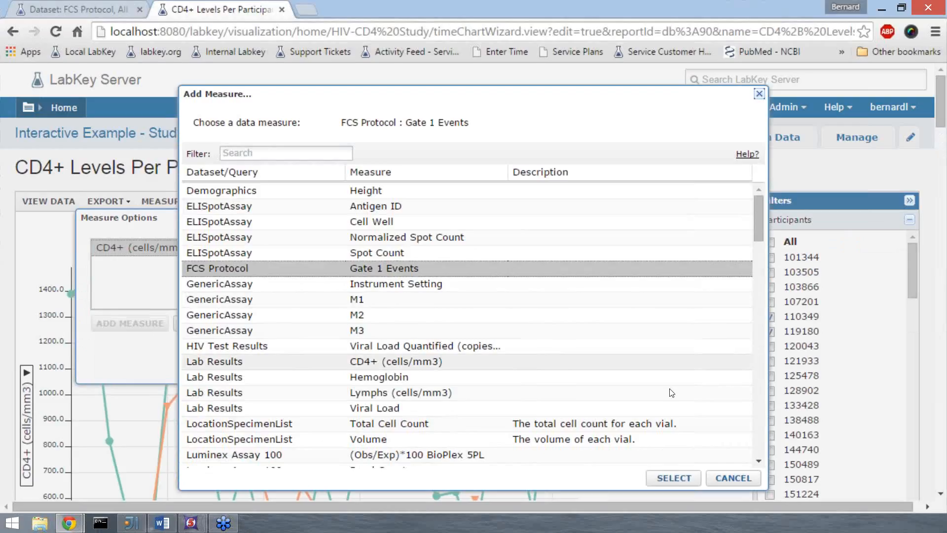
pyautogui.click(674, 478)
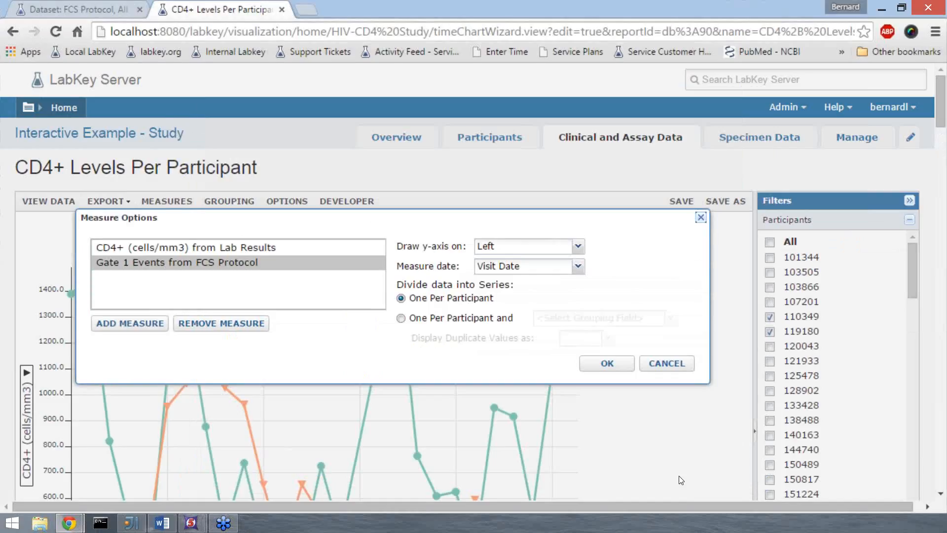
pyautogui.click(578, 247)
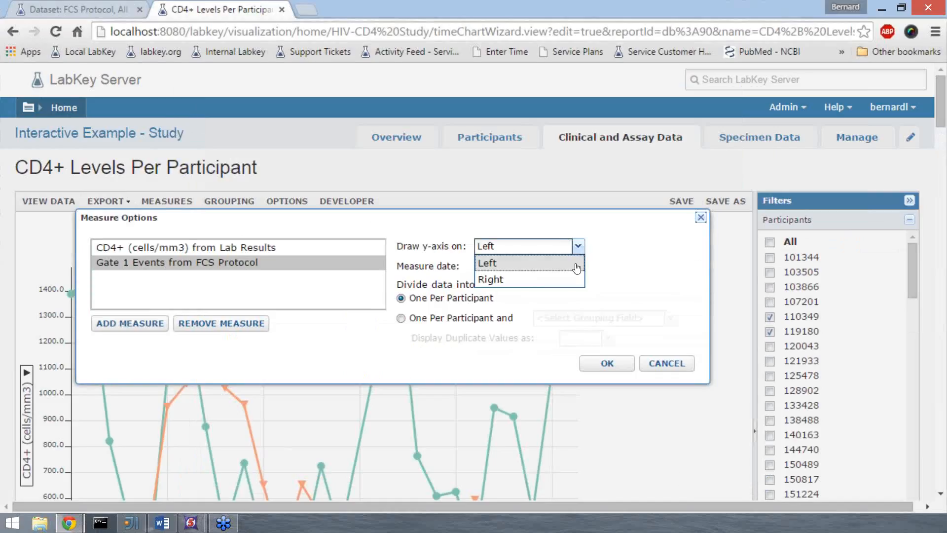
pyautogui.click(568, 278)
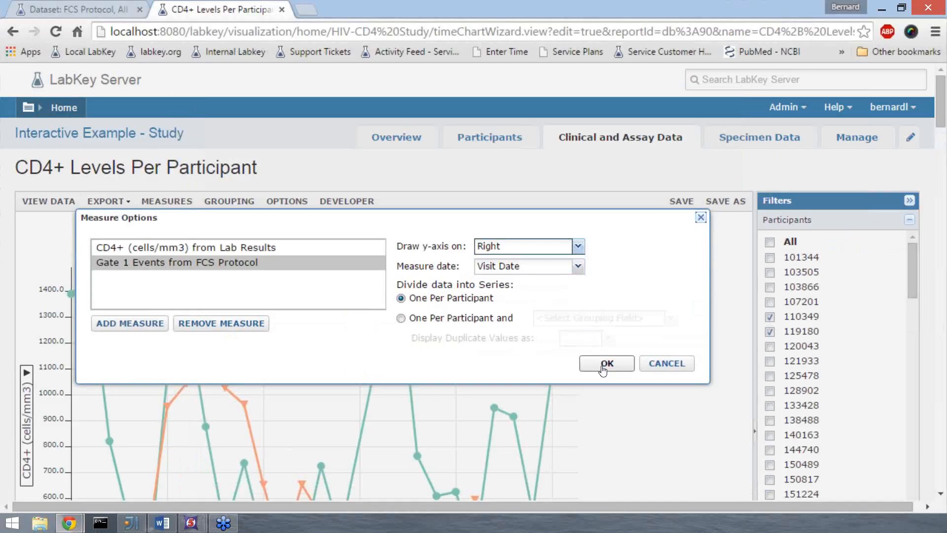
pyautogui.click(602, 365)
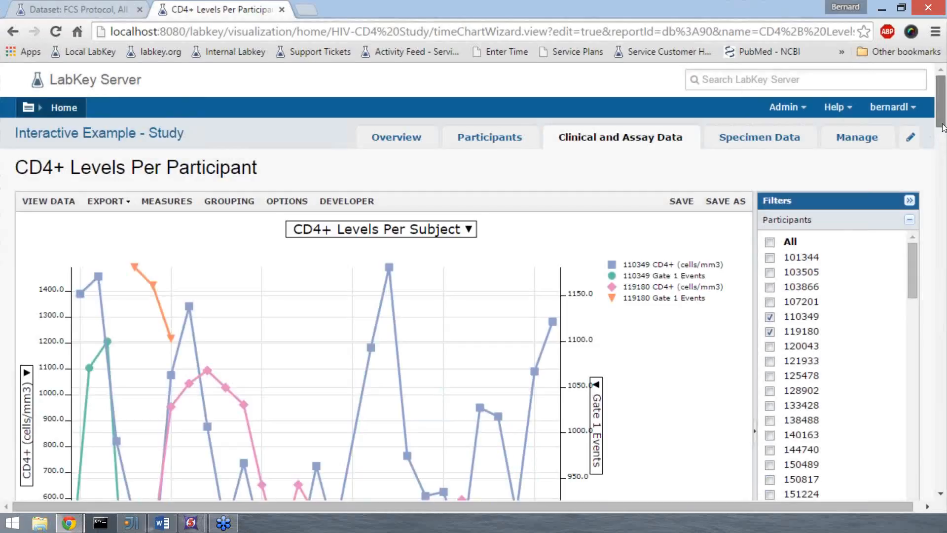
# Step: Examine the Gate 1 Events lines in the combined chart and switch to the LK-FCSE webinar layout in FCS Express
pyautogui.scroll(-2, 942, 127)
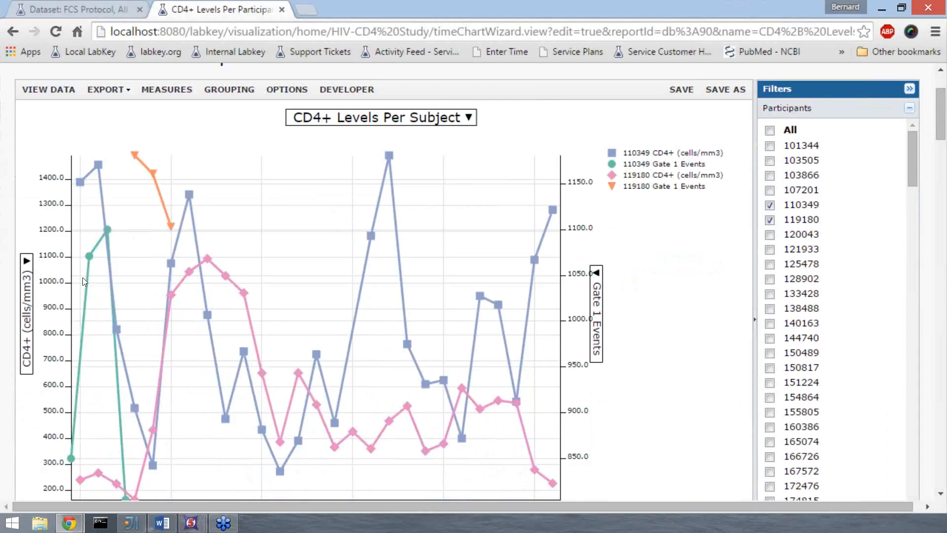
pyautogui.moveTo(170, 232)
pyautogui.moveTo(199, 532)
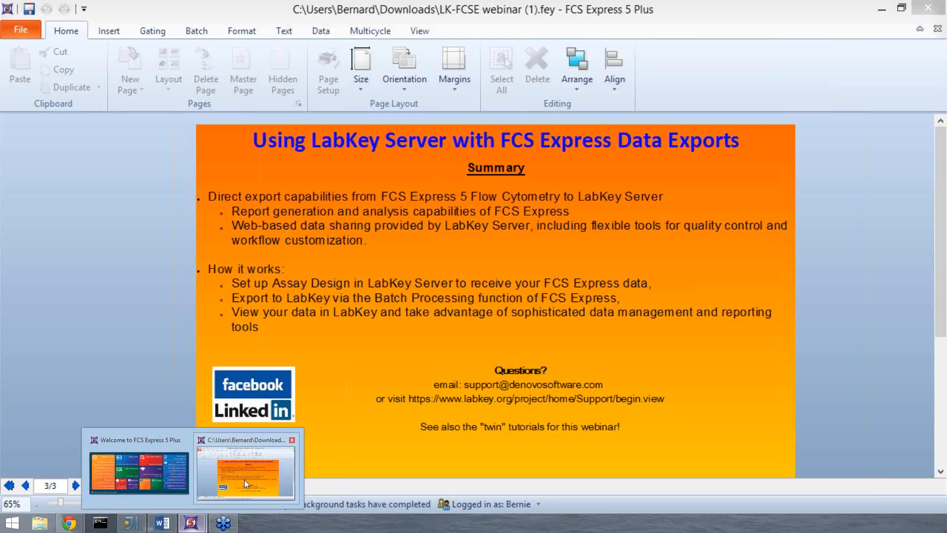
pyautogui.click(244, 481)
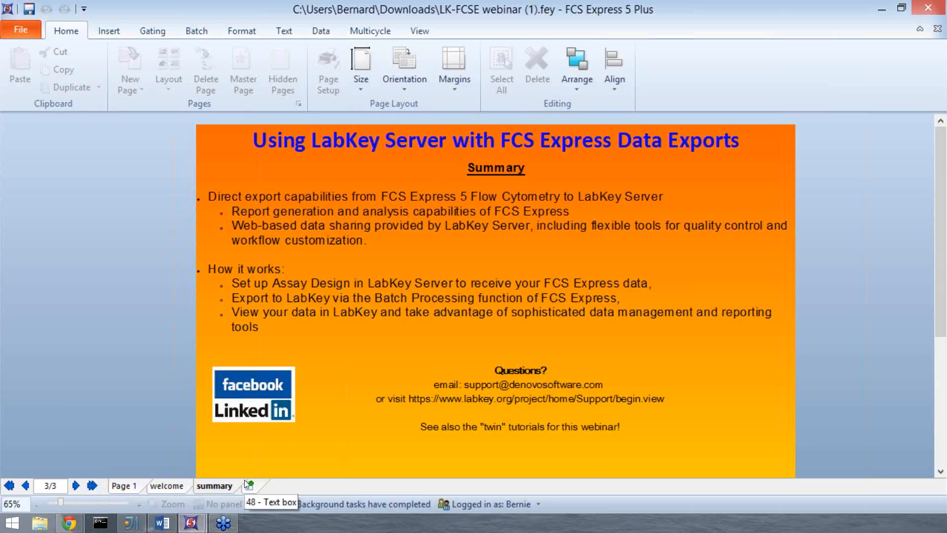